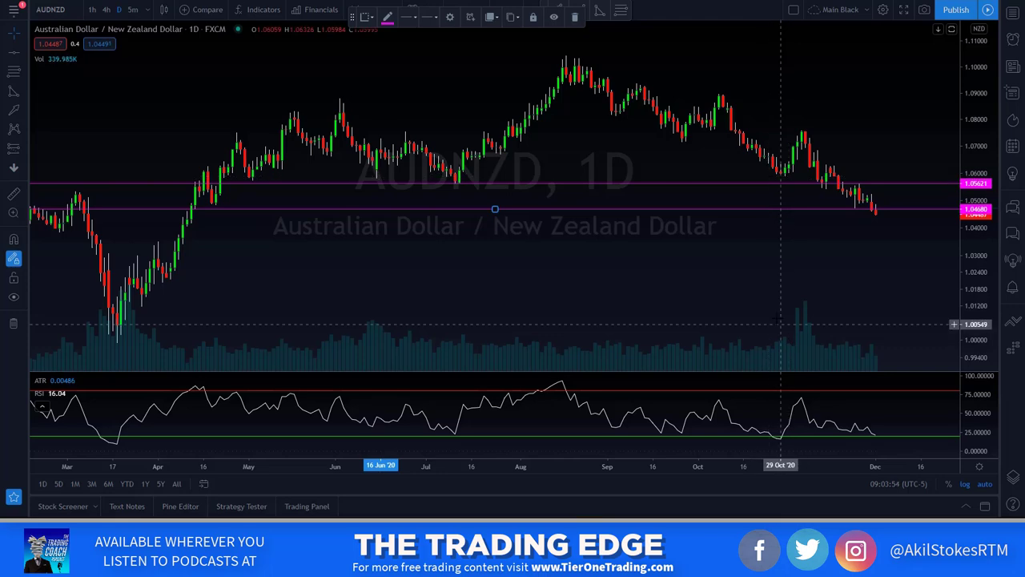
- Draw a rectangle around the early-2020 price consolidation, from about 27 Jan '20 to 23 Mar '20, down to about 1.0311
{"action": "scroll", "coordinate": [848, 338], "scroll_direction": "down", "scroll_amount": 1}
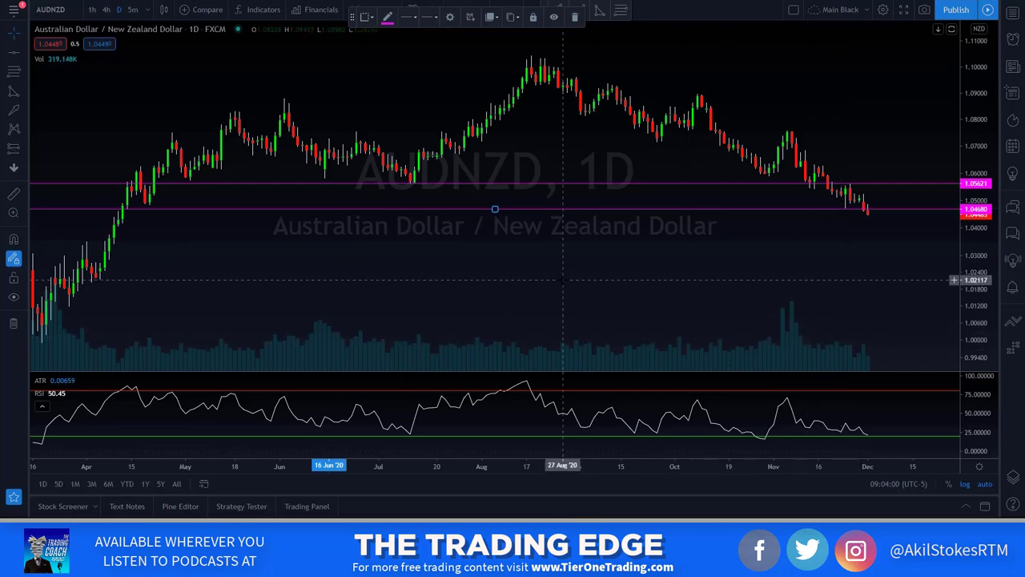
{"action": "scroll", "coordinate": [562, 271], "scroll_direction": "down", "scroll_amount": 3}
{"action": "scroll", "coordinate": [562, 271], "scroll_direction": "down", "scroll_amount": 1}
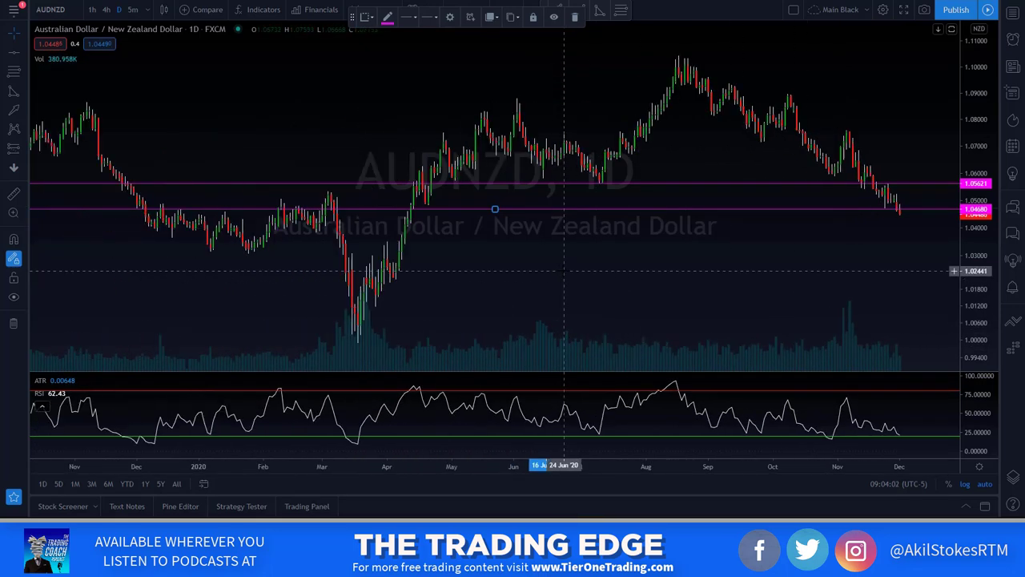
{"action": "scroll", "coordinate": [564, 272], "scroll_direction": "down", "scroll_amount": 1}
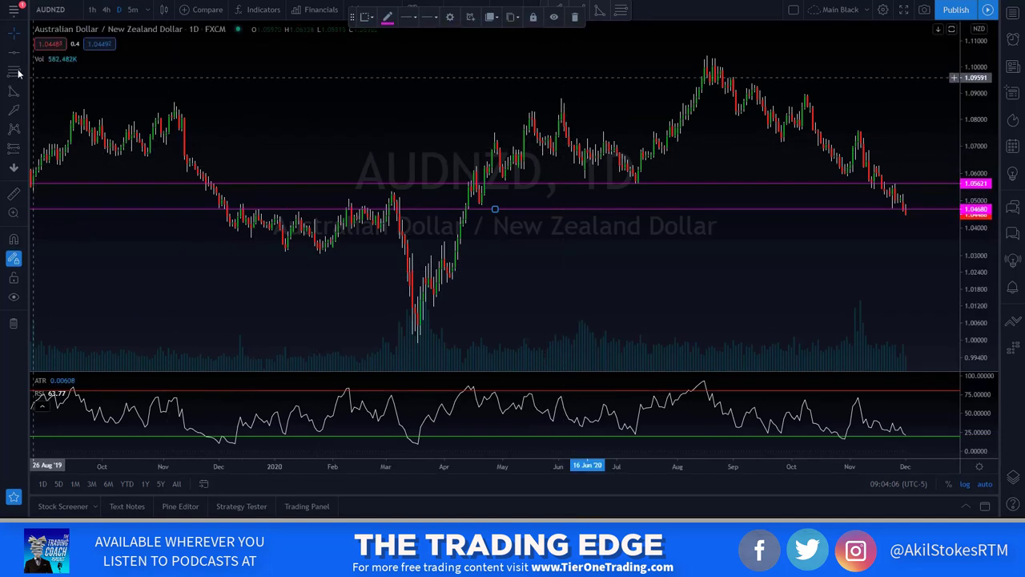
{"action": "left_click", "coordinate": [12, 97]}
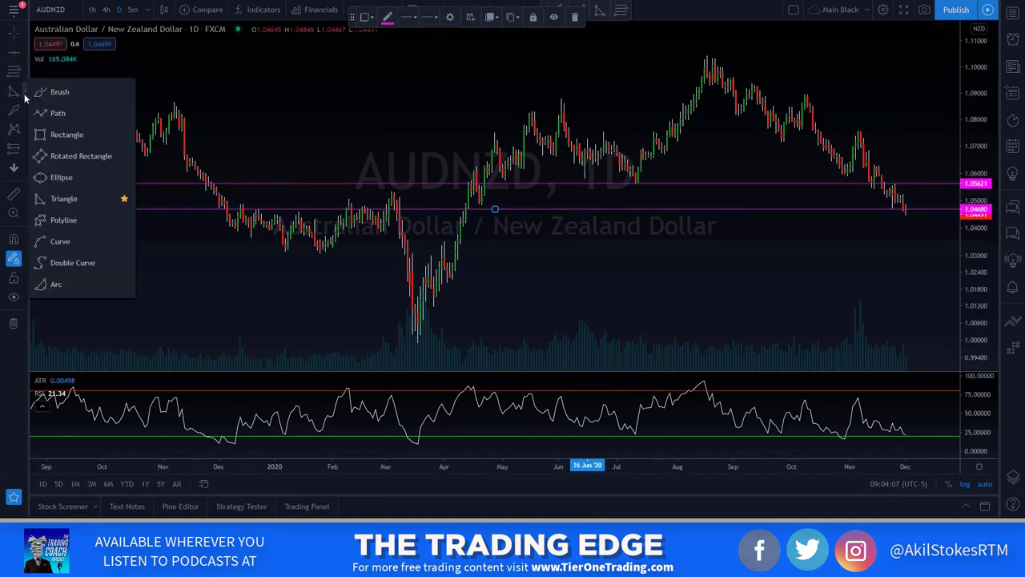
{"action": "left_click", "coordinate": [64, 133]}
{"action": "mouse_move", "coordinate": [316, 193]}
{"action": "left_mouse_down"}
{"action": "mouse_move", "coordinate": [344, 268]}
{"action": "mouse_move", "coordinate": [425, 251]}
{"action": "left_mouse_up"}
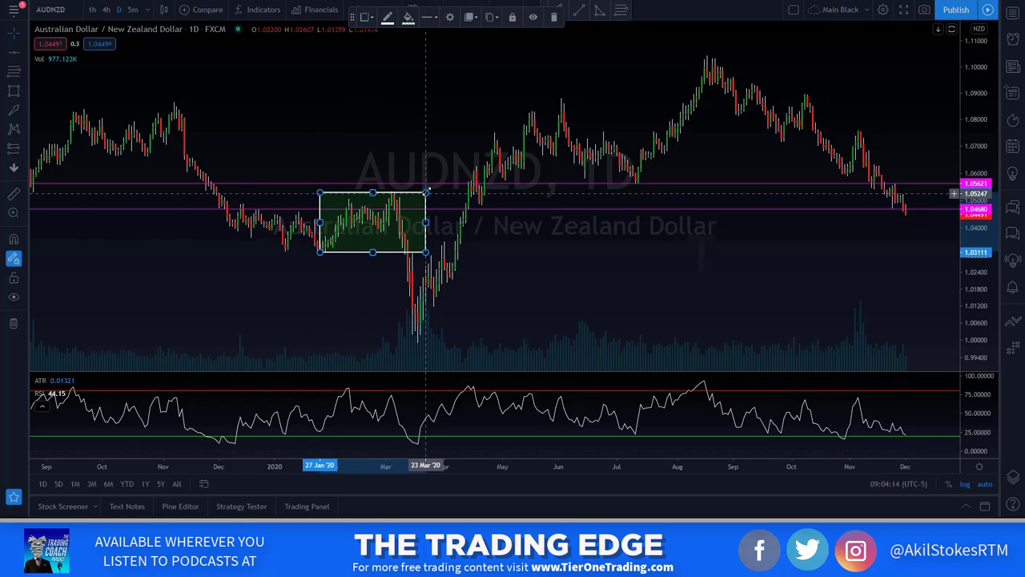
- Trace the November 2019 high, 27 Jan '20 low and 4 Mar '20 high with trend lines, plus a level line from 26 Dec '19 to 19 Jun '20
{"action": "left_click", "coordinate": [23, 53]}
{"action": "left_click", "coordinate": [64, 51]}
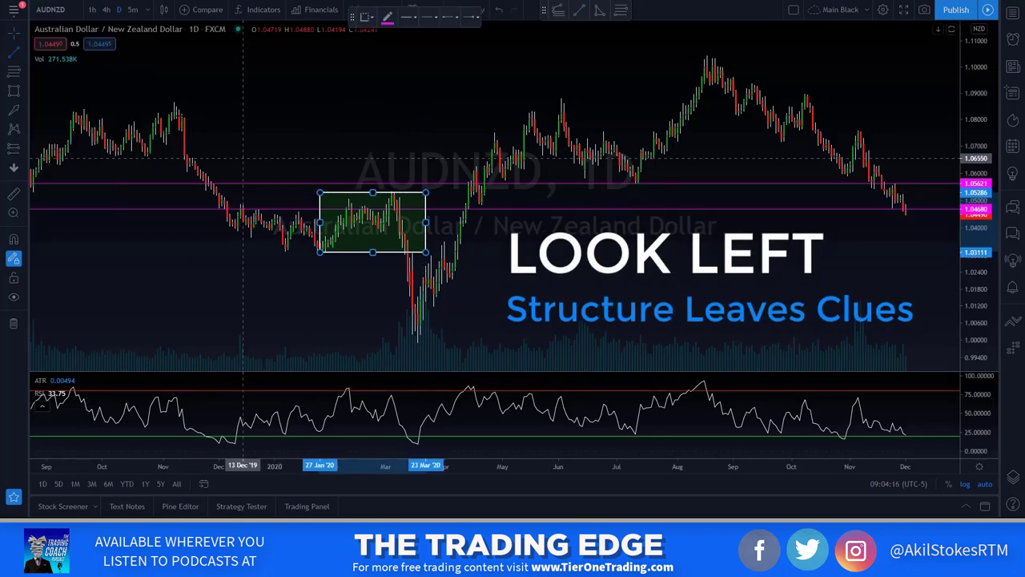
{"action": "left_click", "coordinate": [171, 107]}
{"action": "left_click", "coordinate": [320, 258]}
{"action": "double_click", "coordinate": [390, 194]}
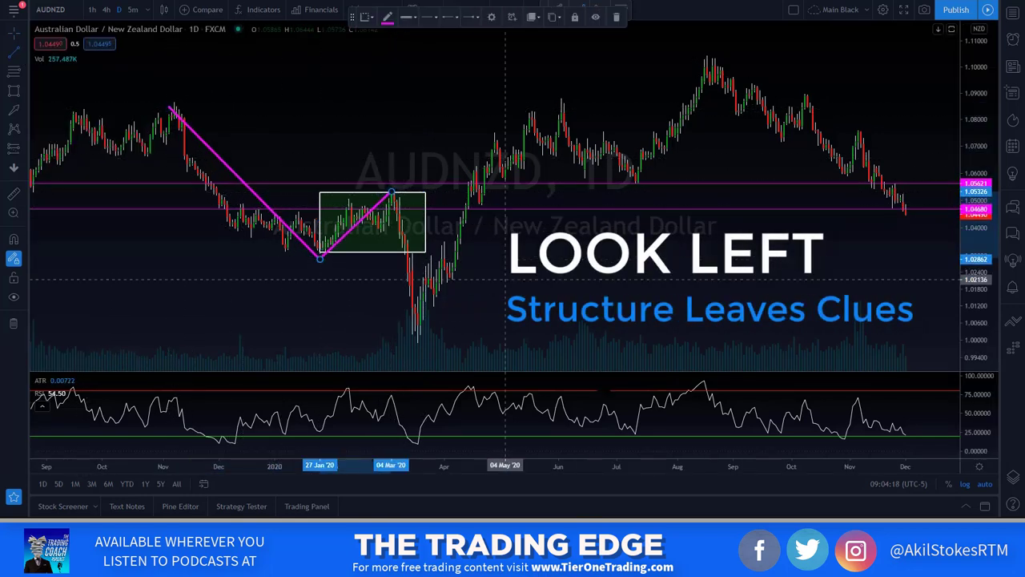
{"action": "left_click", "coordinate": [265, 248]}
{"action": "left_click", "coordinate": [595, 249]}
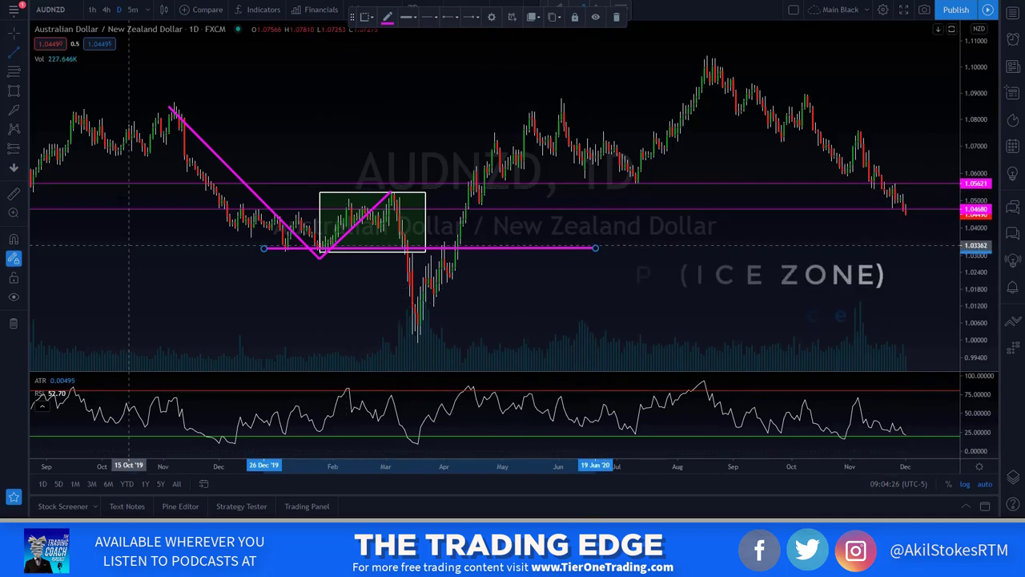
- Mark the level line's touches with two arrows pointing up at the January 2020 lows and one pointing down at the 31 Mar '20 high
{"action": "key", "text": "alt+shift+r"}
{"action": "left_click", "coordinate": [267, 305]}
{"action": "left_click", "coordinate": [318, 253]}
{"action": "left_click", "coordinate": [338, 333]}
{"action": "left_click", "coordinate": [328, 274]}
{"action": "left_click", "coordinate": [439, 185]}
{"action": "left_click", "coordinate": [439, 232]}
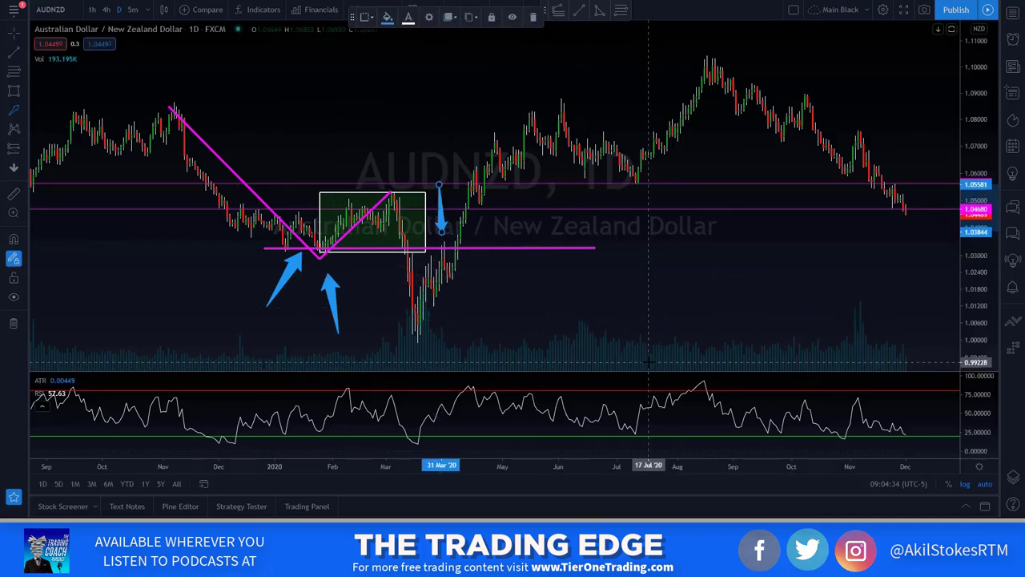
- Move the upper horizontal line down to about 1.03478 and delete the thick level trend line beside it
{"action": "scroll", "coordinate": [479, 317], "scroll_direction": "up", "scroll_amount": 2}
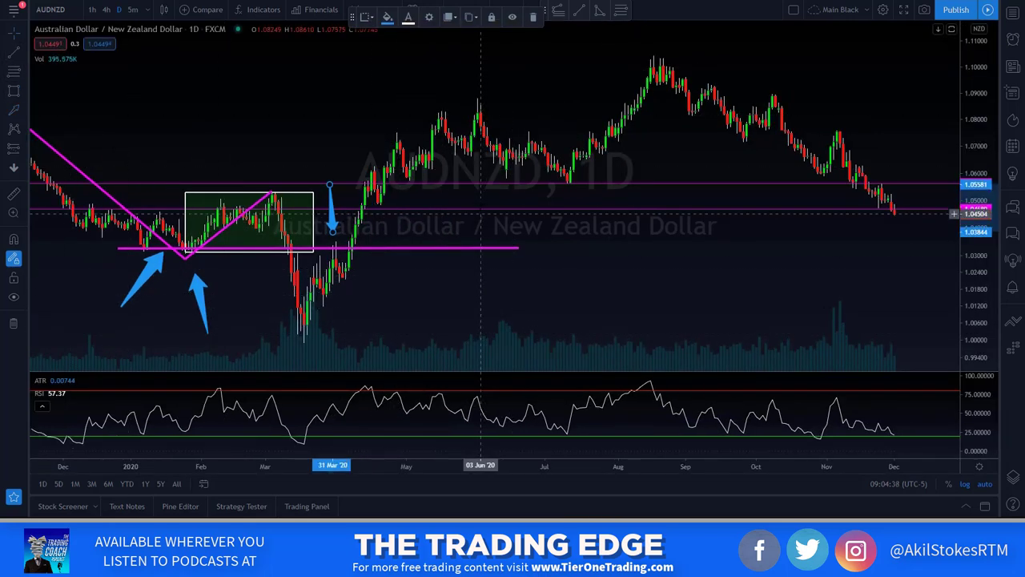
{"action": "left_click_drag", "start_coordinate": [483, 190], "coordinate": [496, 242]}
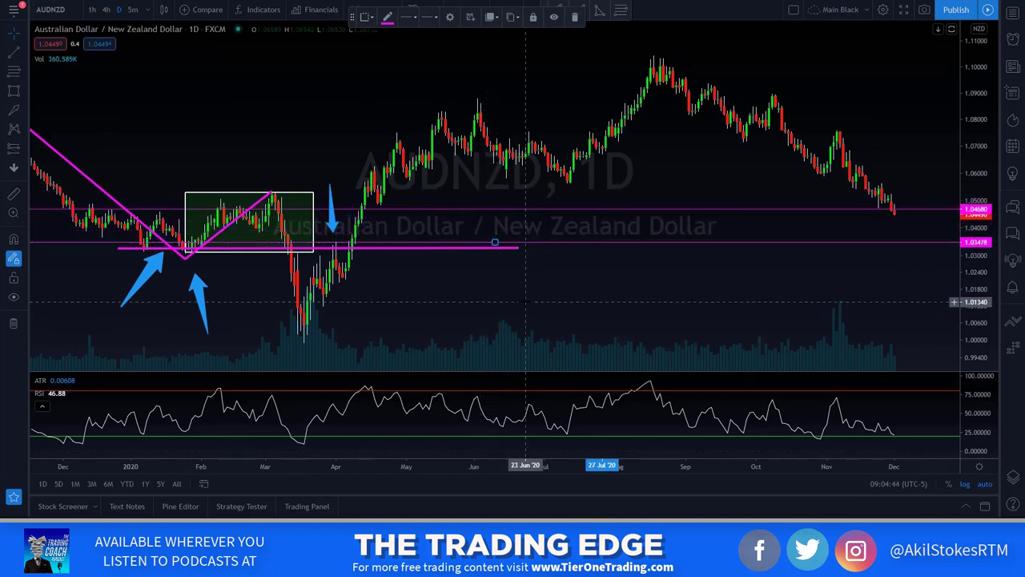
{"action": "right_click", "coordinate": [507, 252]}
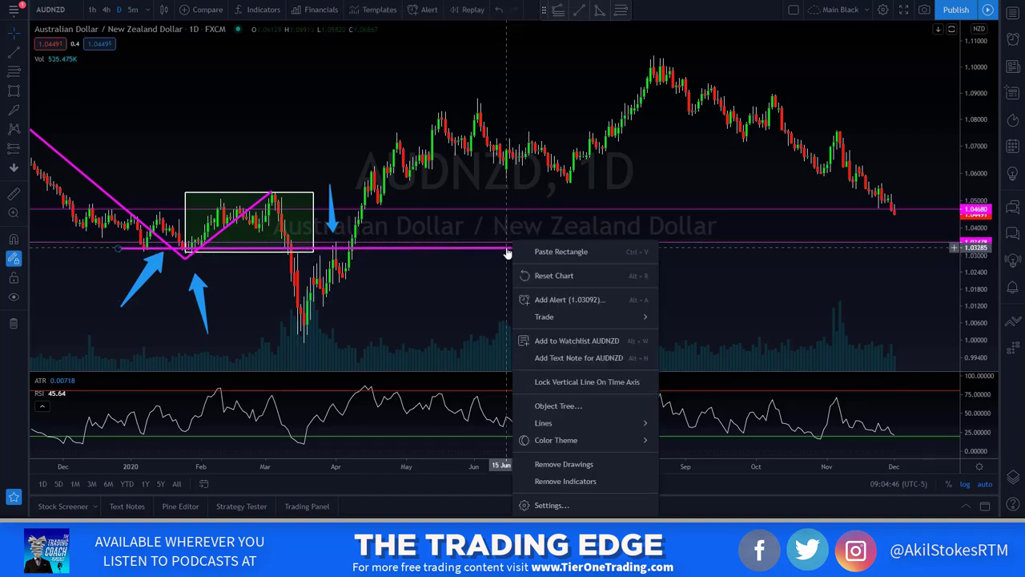
{"action": "left_click", "coordinate": [506, 252]}
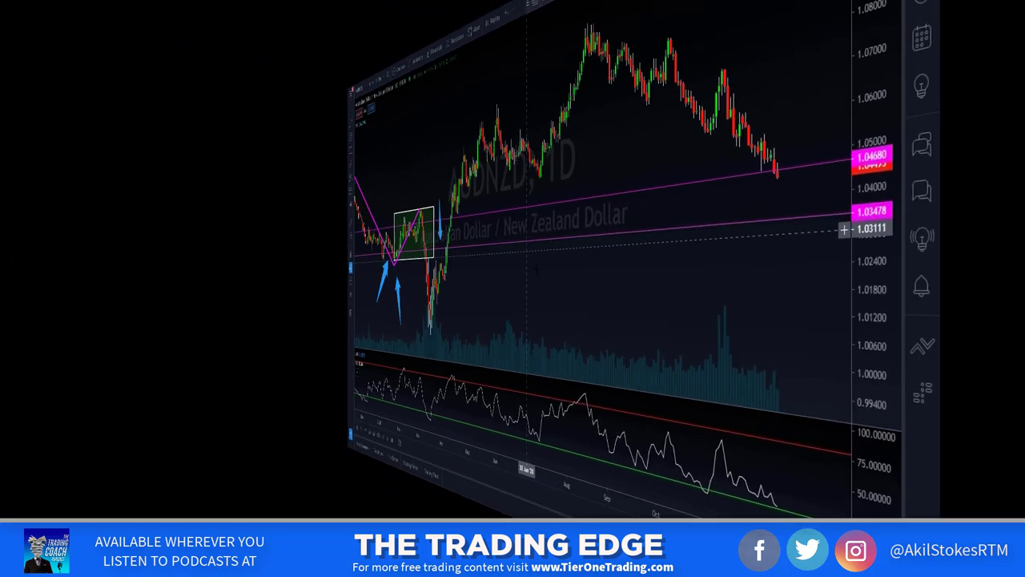
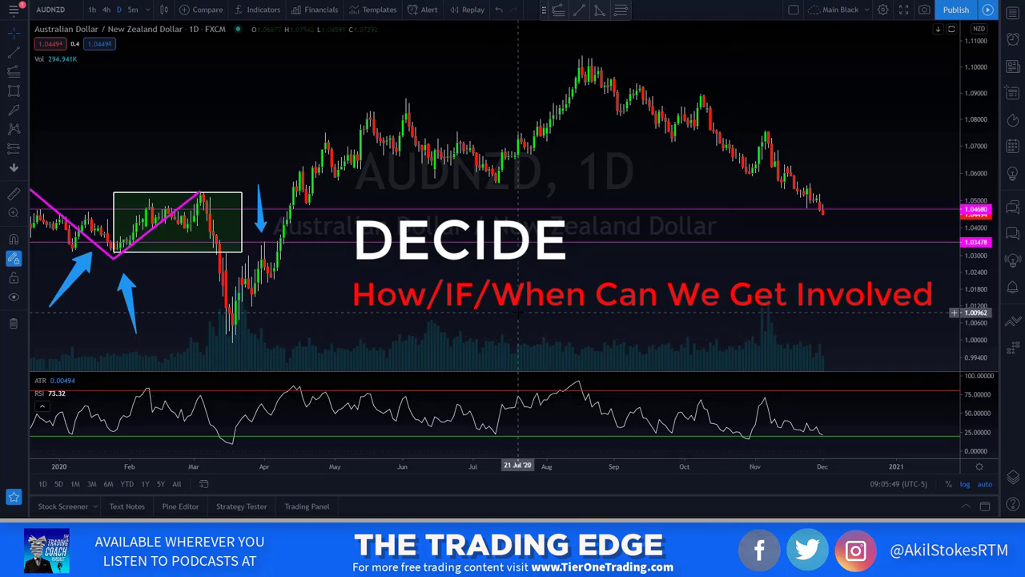
- On the 4-hour chart, trace the latest drop and rebound with trend lines and underline the lows of 23–24 November
{"action": "left_click", "coordinate": [105, 9]}
{"action": "scroll", "coordinate": [801, 197], "scroll_direction": "up", "scroll_amount": 6}
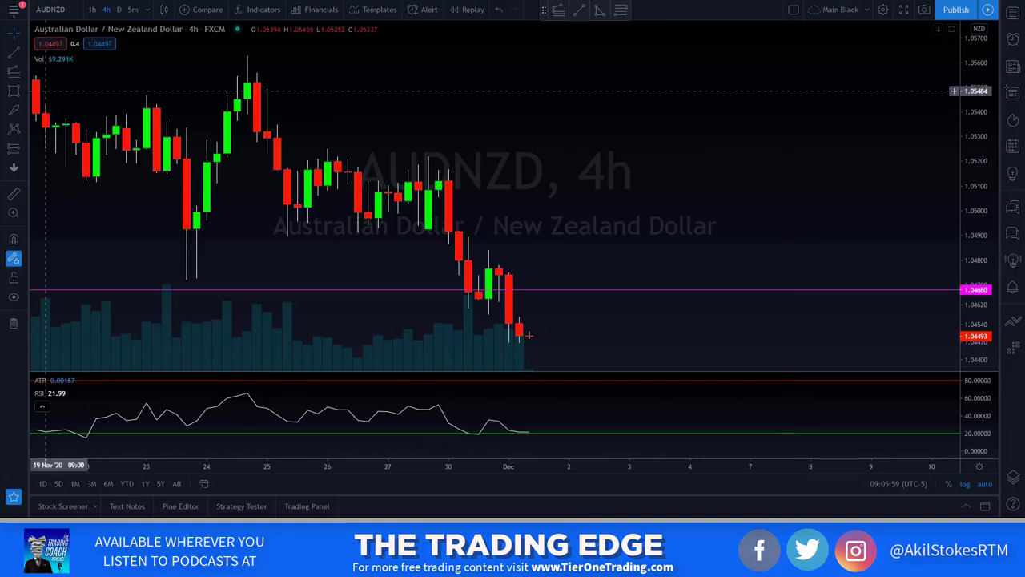
{"action": "left_click", "coordinate": [14, 50]}
{"action": "left_click", "coordinate": [428, 191]}
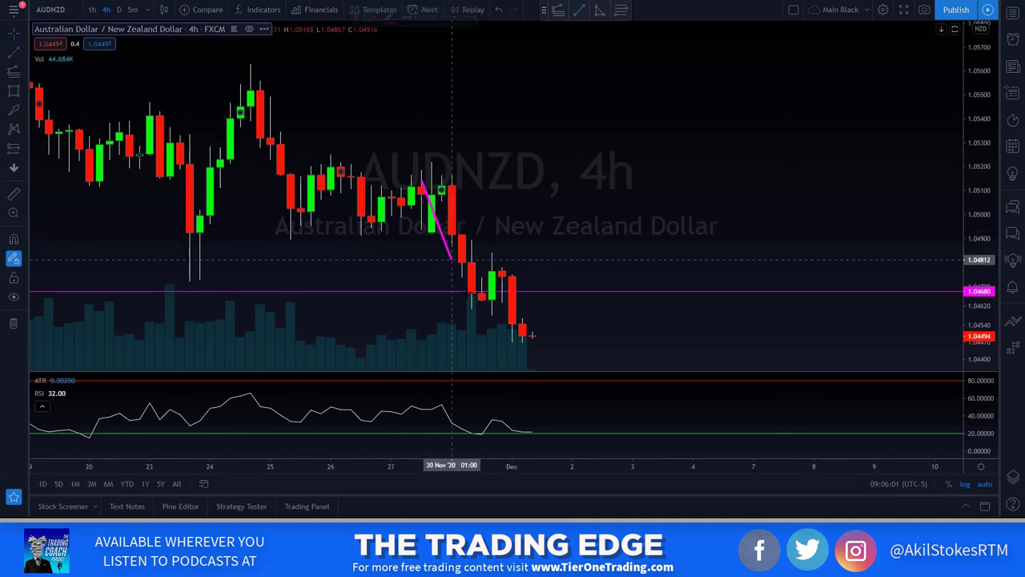
{"action": "left_click_drag", "start_coordinate": [482, 317], "coordinate": [491, 255]}
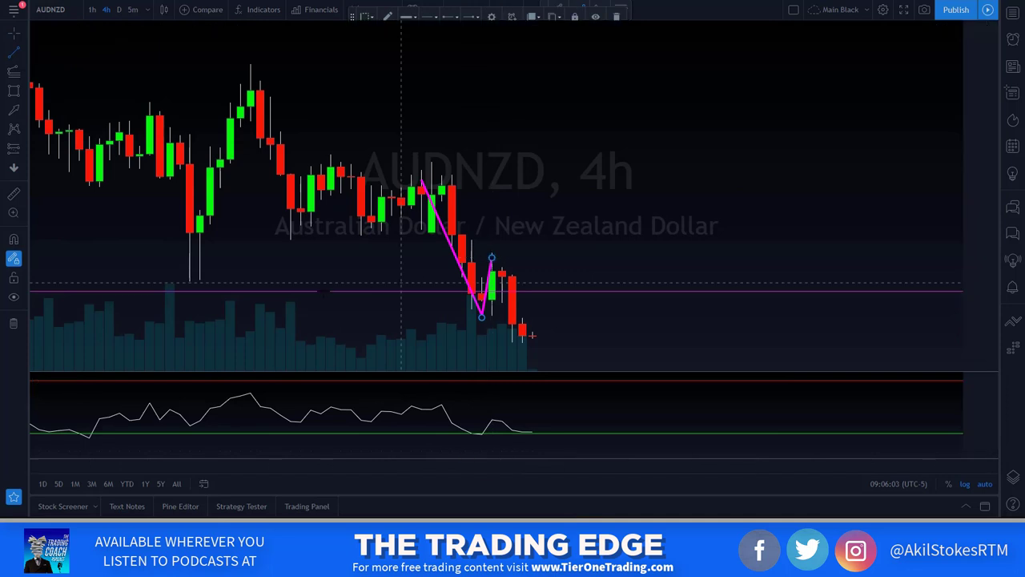
{"action": "left_click_drag", "start_coordinate": [150, 283], "coordinate": [230, 276]}
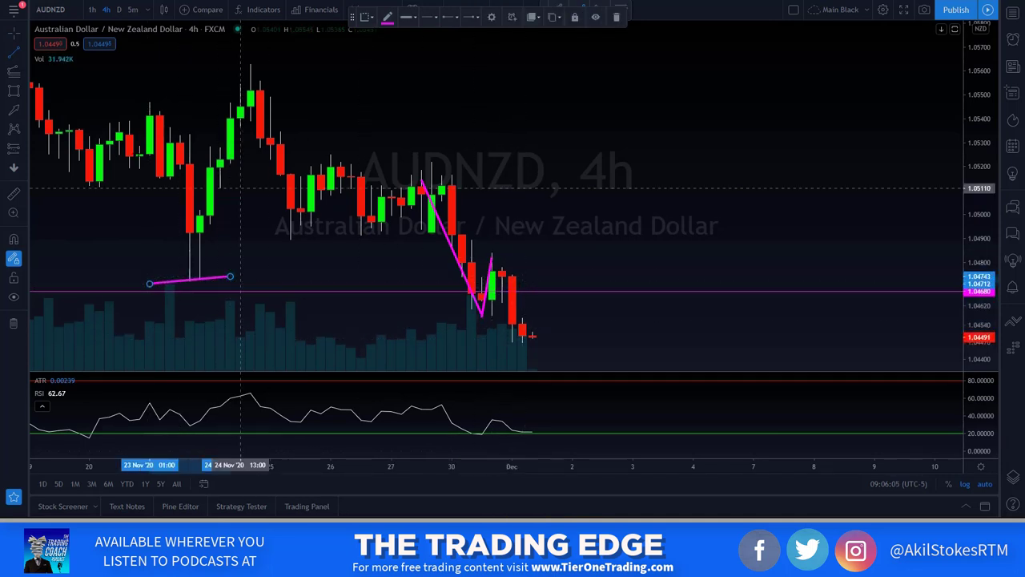
- Draw an arrow from the latest price up to about 1.0473, and a second one from about 1.0466 down to about 1.0402
{"action": "left_click", "coordinate": [13, 110]}
{"action": "mouse_move", "coordinate": [532, 335]}
{"action": "left_mouse_down"}
{"action": "mouse_move", "coordinate": [561, 275]}
{"action": "mouse_move", "coordinate": [753, 318]}
{"action": "left_mouse_up"}
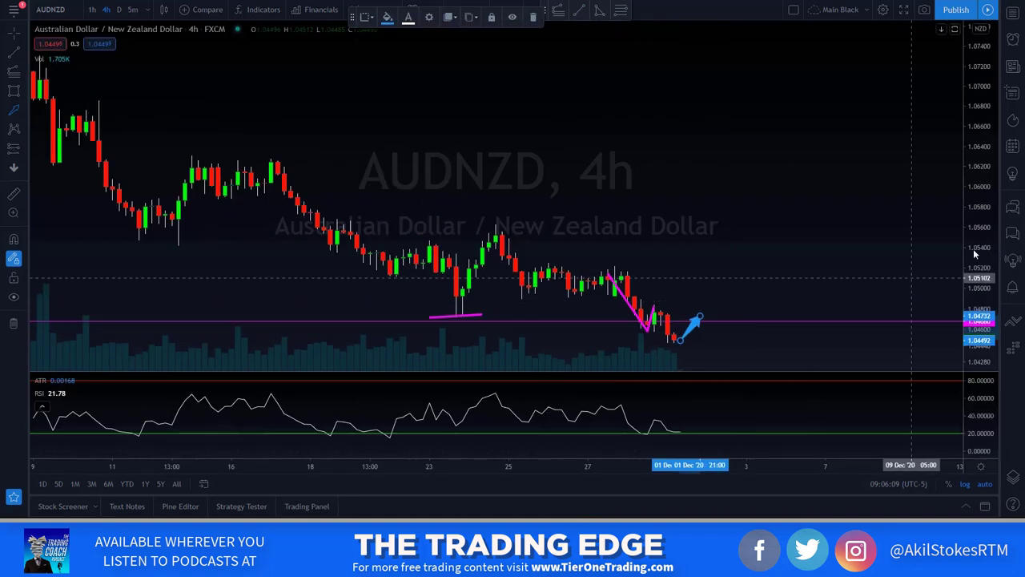
{"action": "left_click_drag", "start_coordinate": [841, 220], "coordinate": [753, 127]}
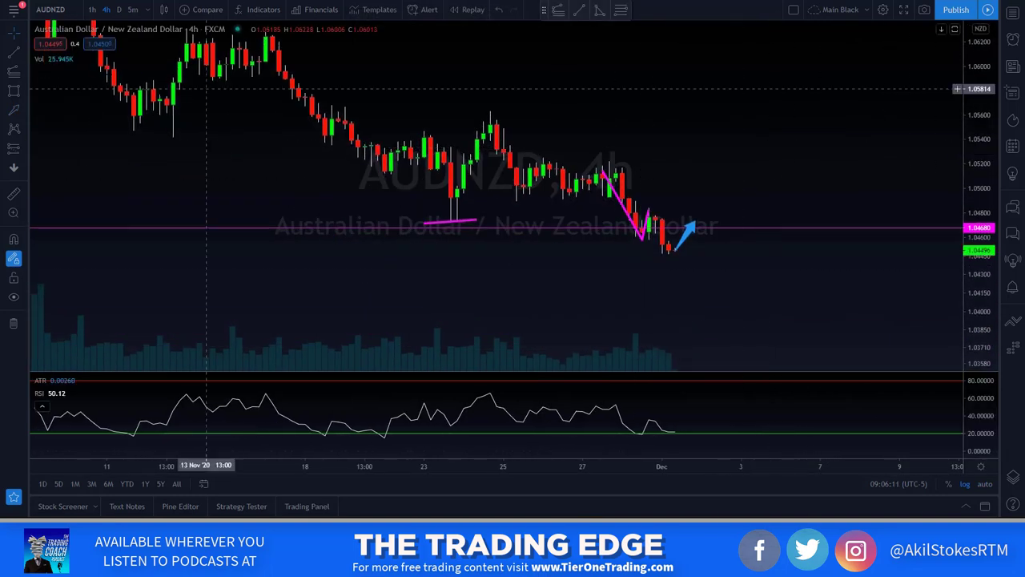
{"action": "left_click", "coordinate": [13, 110]}
{"action": "left_click_drag", "start_coordinate": [693, 228], "coordinate": [748, 299]}
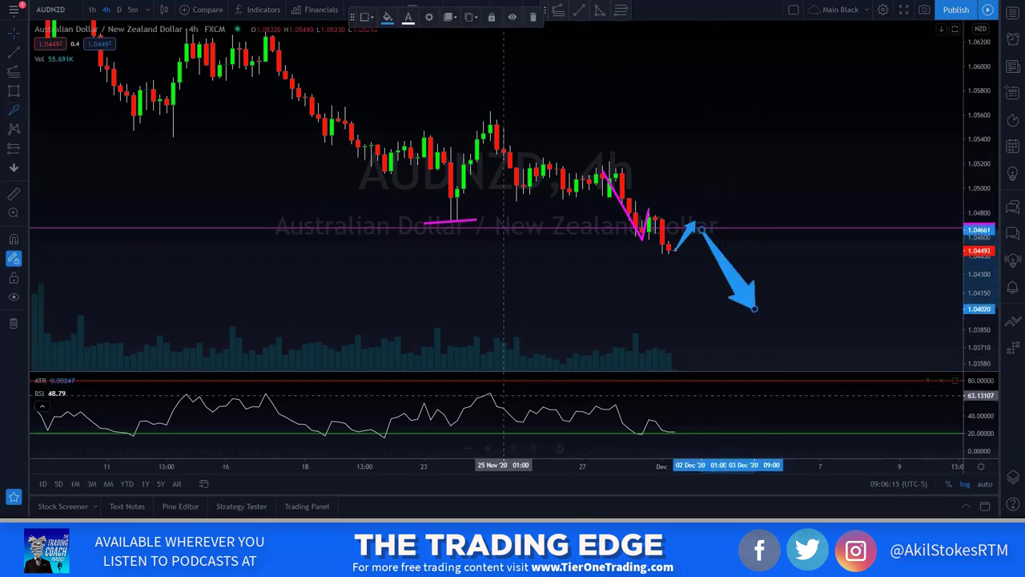
- Extend the tip of the downward arrow to about 1.0365 at 7 Dec '20, just above the lower horizontal line
{"action": "scroll", "coordinate": [505, 305], "scroll_direction": "down", "scroll_amount": 2}
{"action": "left_click_drag", "start_coordinate": [988, 303], "coordinate": [987, 320]}
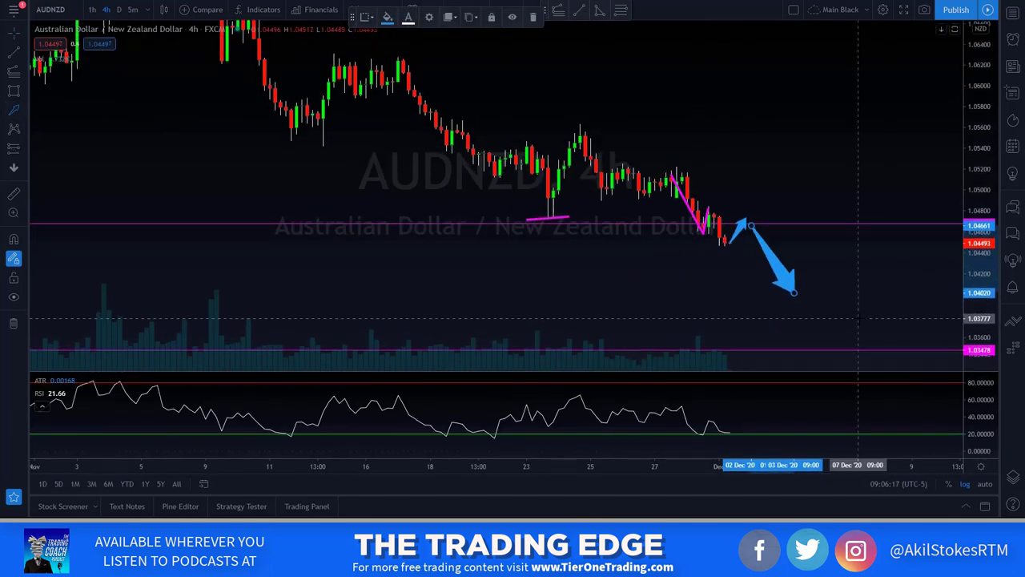
{"action": "left_click_drag", "start_coordinate": [796, 298], "coordinate": [852, 330]}
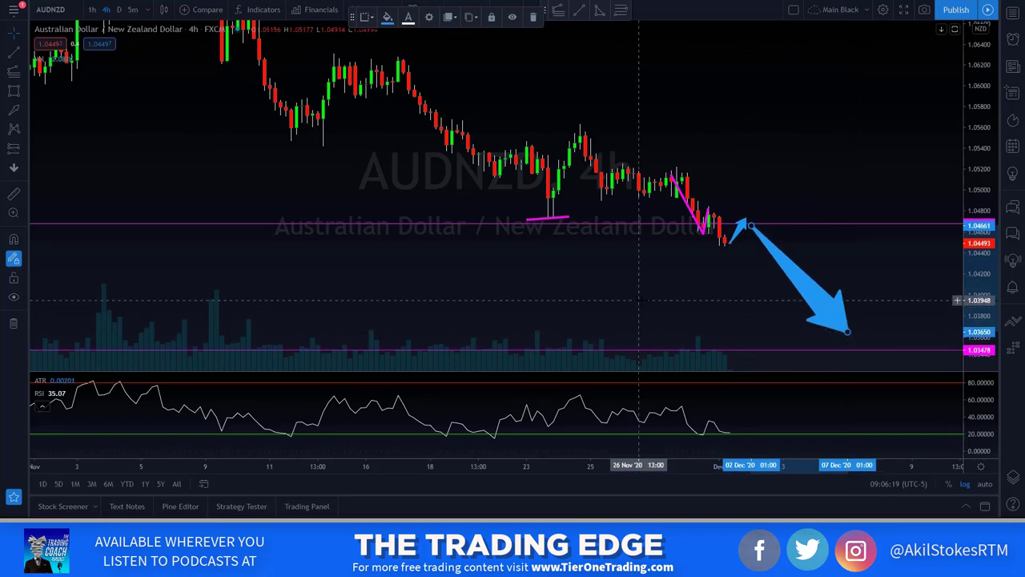
- Take a snapshot of the annotated 4-hour AUDNZD chart and copy its image URL
{"action": "scroll", "coordinate": [851, 330], "scroll_direction": "down", "scroll_amount": 2}
{"action": "scroll", "coordinate": [925, 235], "scroll_direction": "up", "scroll_amount": 2}
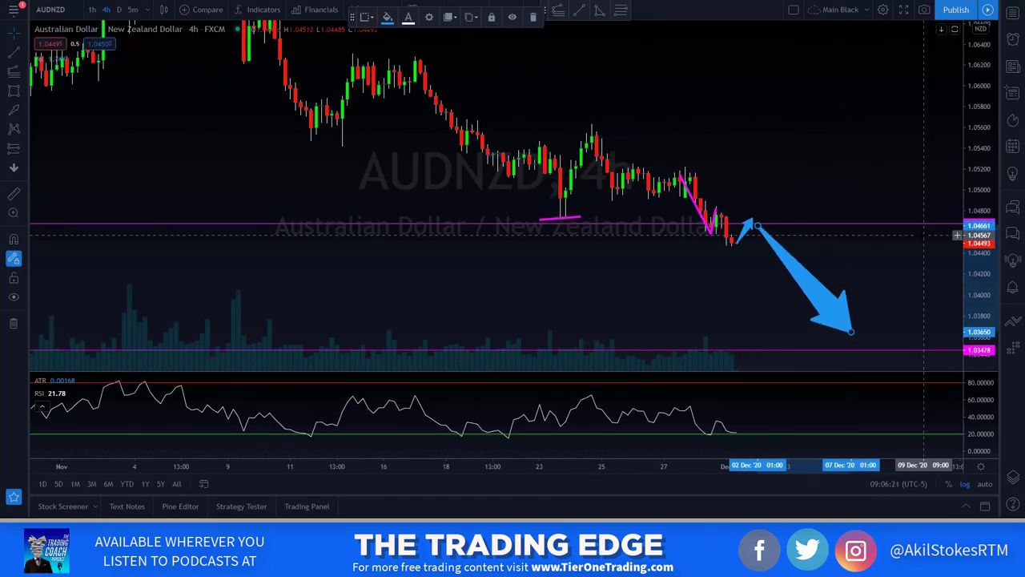
{"action": "scroll", "coordinate": [925, 235], "scroll_direction": "up", "scroll_amount": 1}
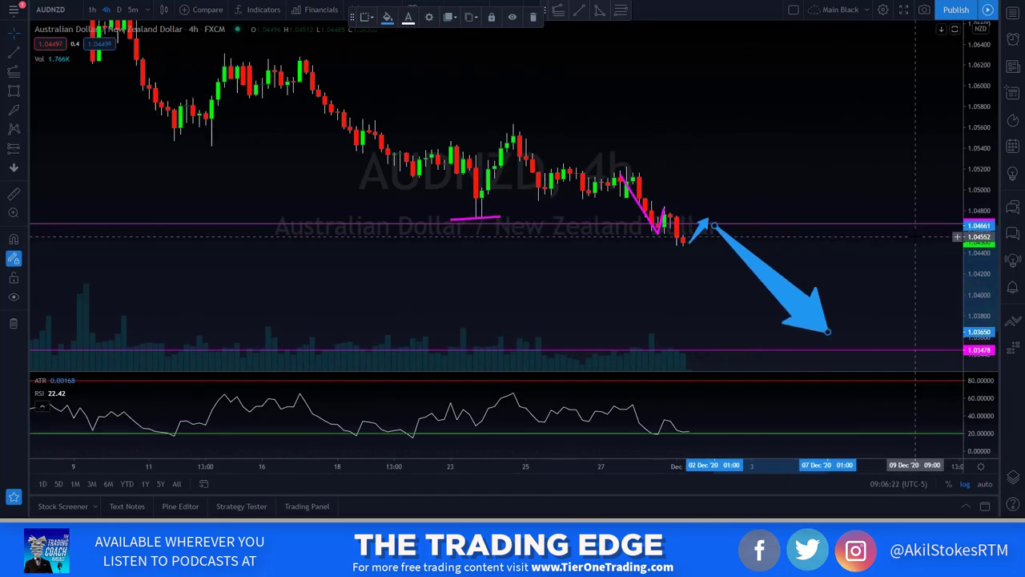
{"action": "left_click", "coordinate": [924, 12]}
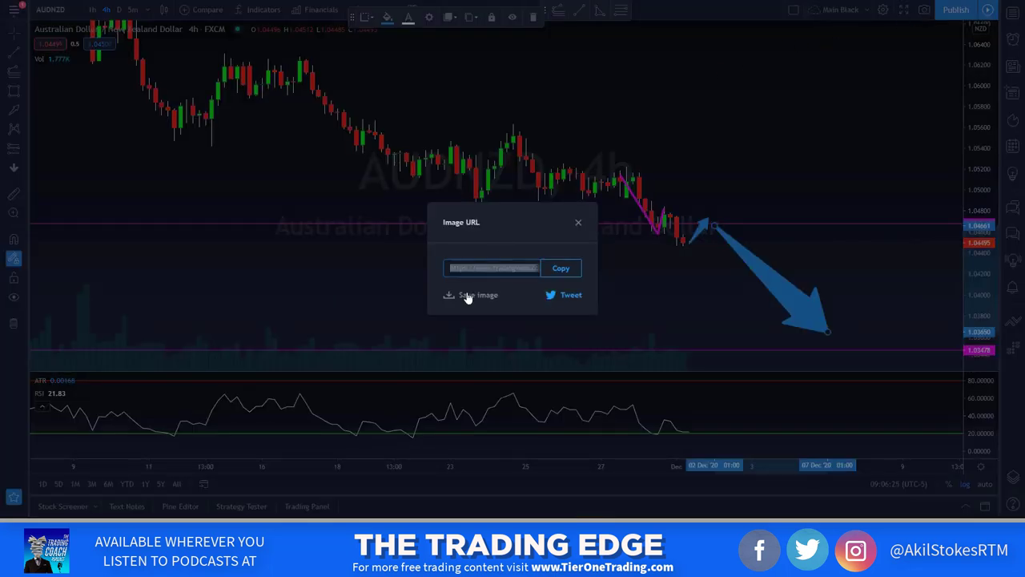
{"action": "left_click", "coordinate": [567, 271]}
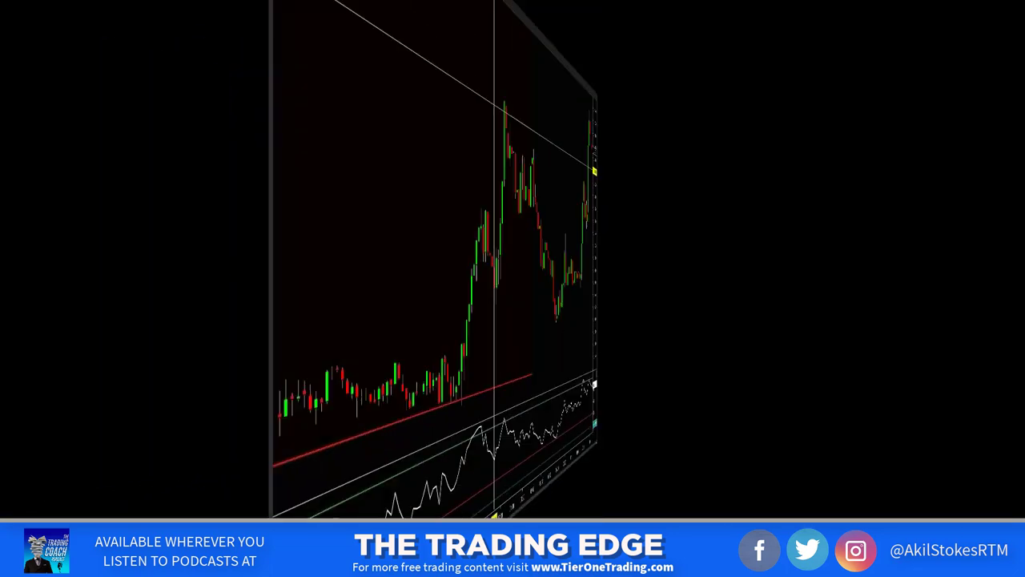
- Switch to NinjaTrader and load AUDNZD in the chart, leaving empty space after the latest candle
{"action": "type", "text": "AUDNZD"}
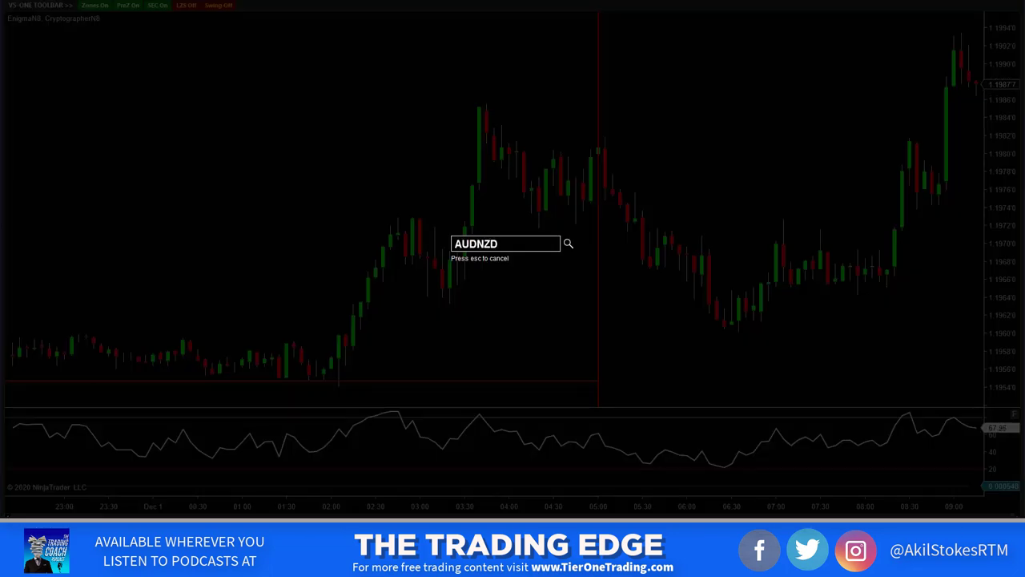
{"action": "key", "text": "Return"}
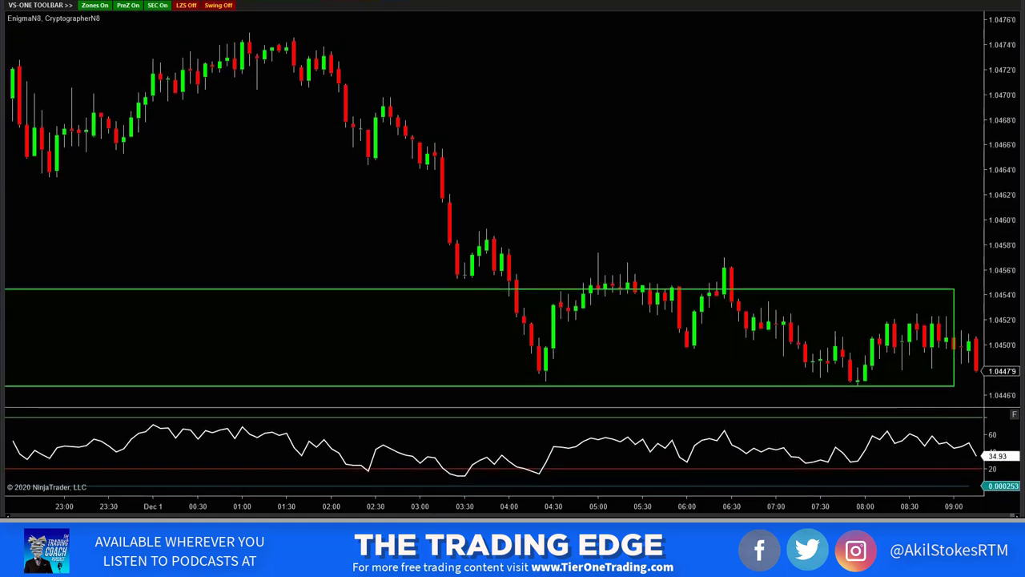
{"action": "left_click_drag", "start_coordinate": [952, 165], "coordinate": [865, 183]}
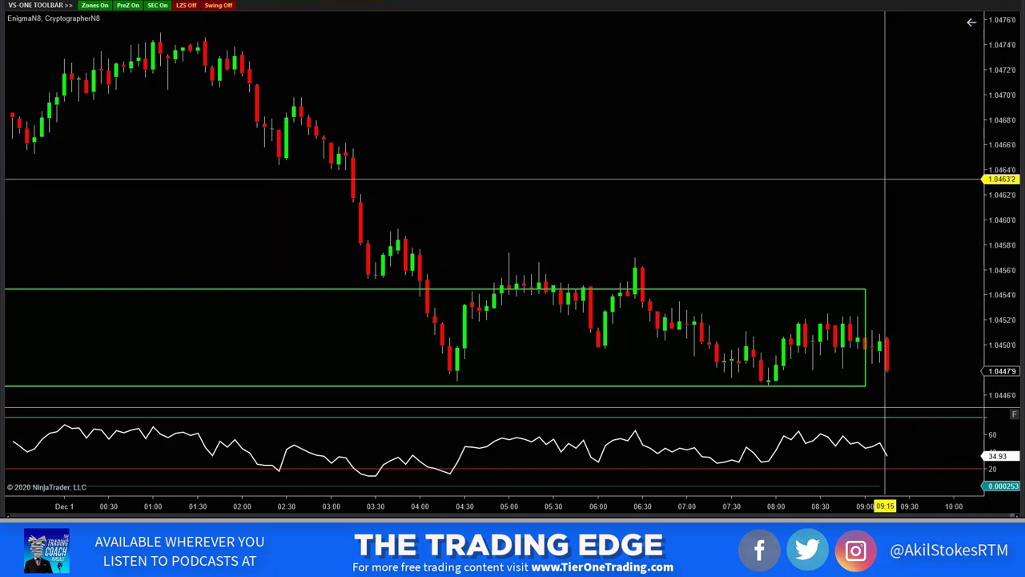
- Examine AUDNZD on the 15-minute interval and return the chart to the 5-minute interval
{"action": "type", "text": "15M"}
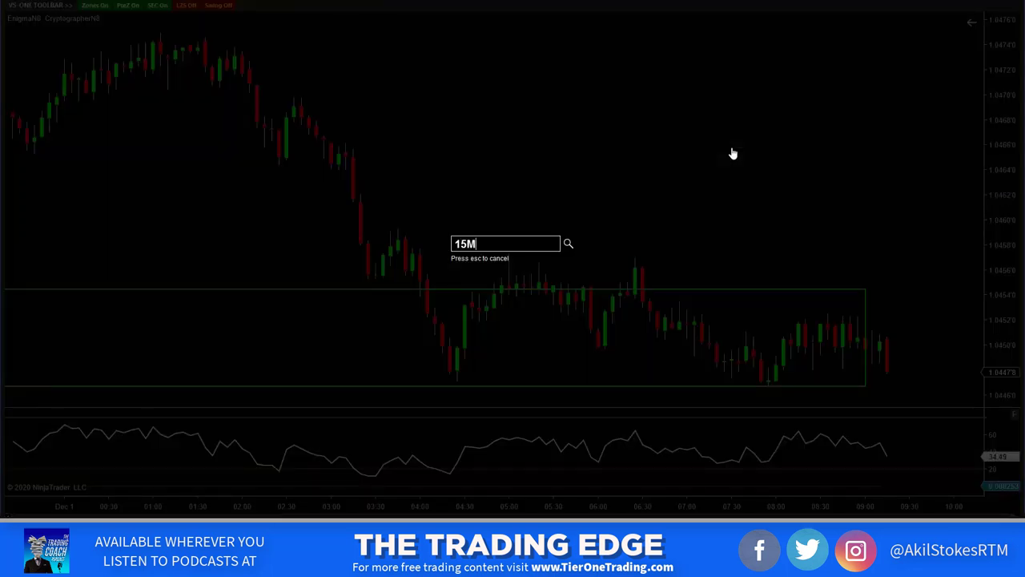
{"action": "key", "text": "Return"}
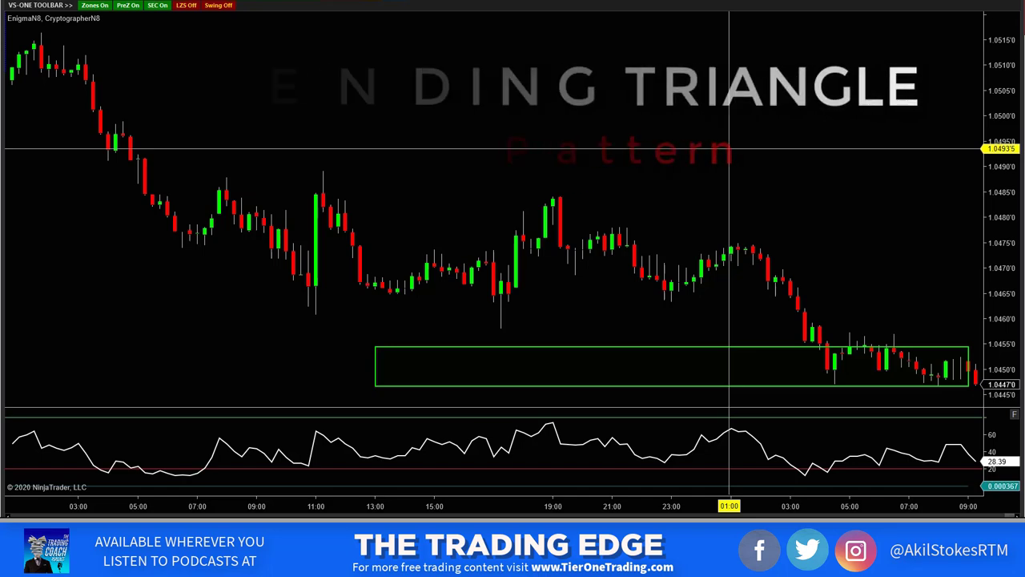
{"action": "type", "text": "05M"}
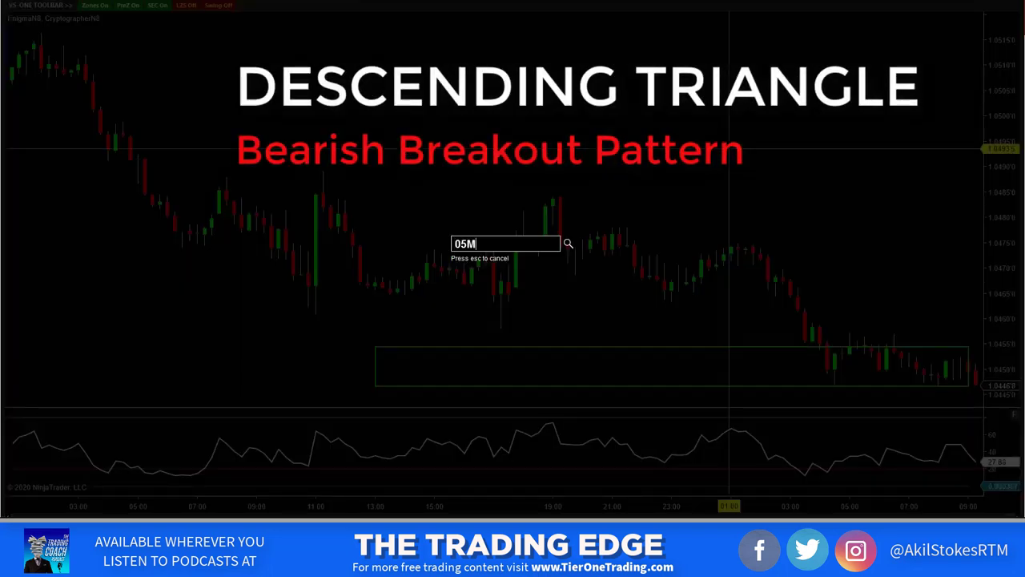
{"action": "key", "text": "Return"}
- Draw a nearly level line beneath the recent lows at about 1.0447, from shortly after 04:00 to about 09:59
{"action": "left_click_drag", "start_coordinate": [819, 128], "coordinate": [591, 305]}
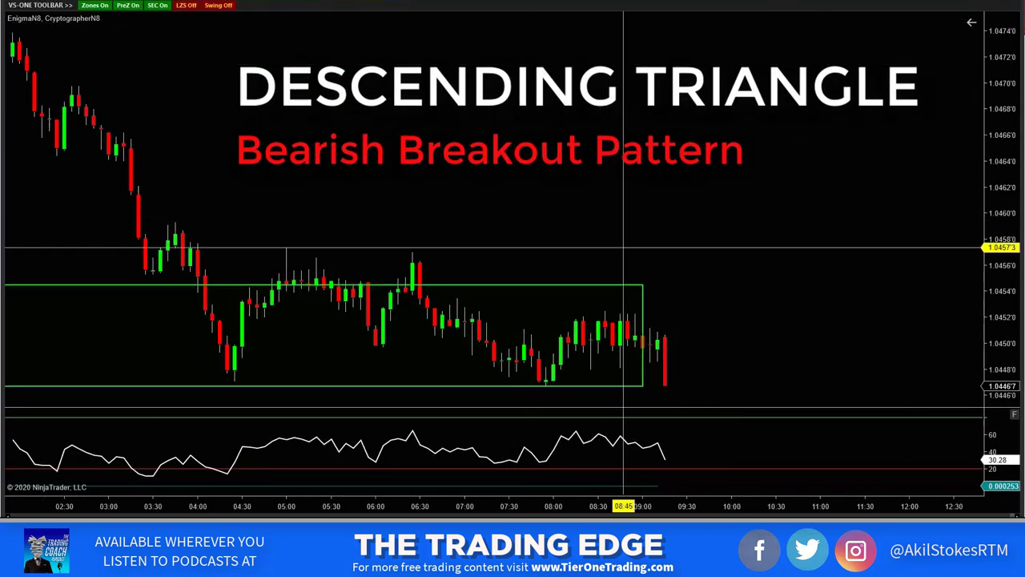
{"action": "left_click", "coordinate": [205, 378]}
{"action": "left_click", "coordinate": [730, 381]}
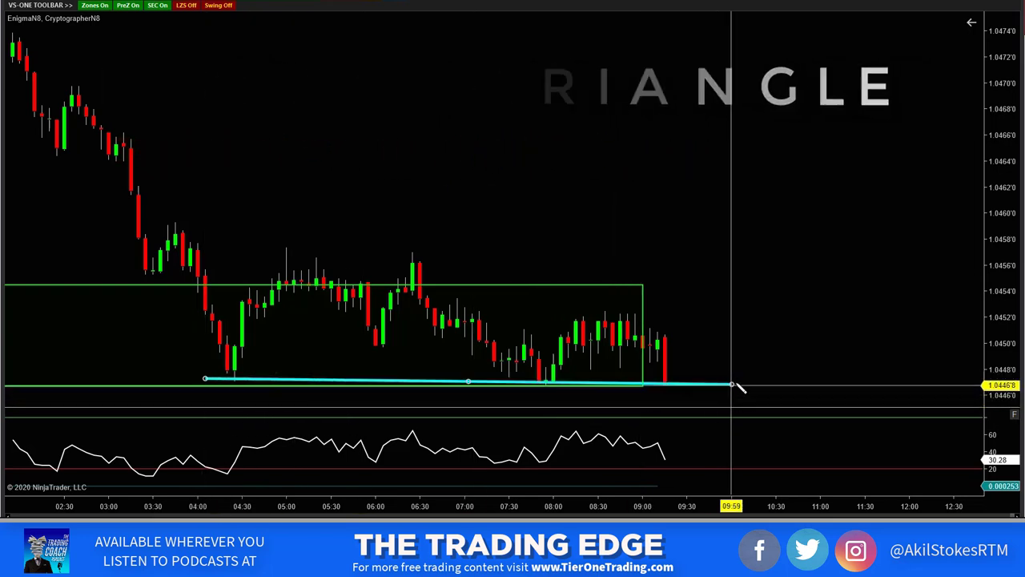
- Draw a descending line above the lower highs, from about 1.0461 near 03:50 to about 1.0451 near 10:15
{"action": "left_click", "coordinate": [183, 194]}
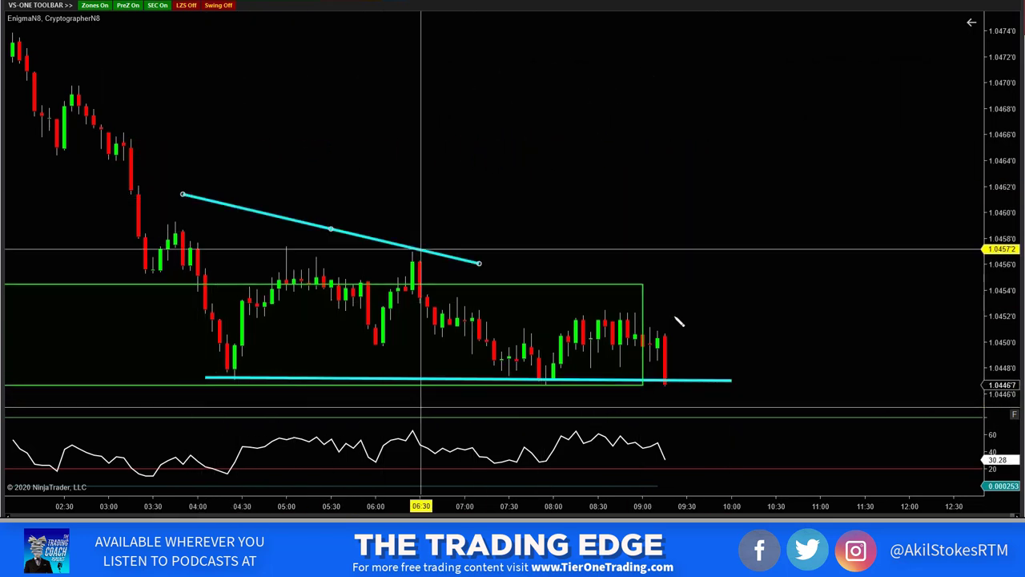
{"action": "left_click", "coordinate": [752, 330]}
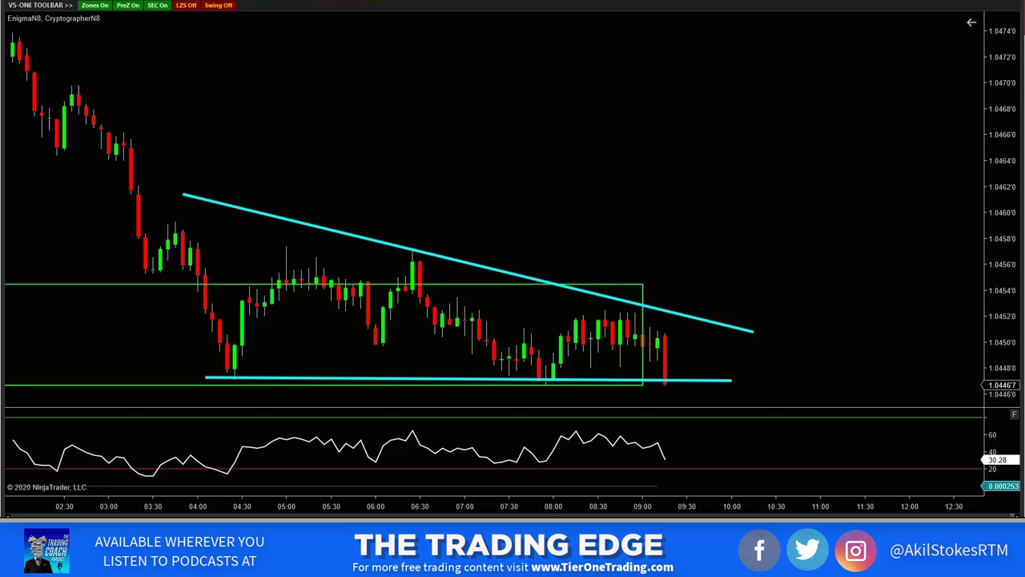
- Trace the decline from about 1.0470 to 1.0446 with a line, and add the first bounce to about 1.0457 and the pullback near 06:10
{"action": "left_click_drag", "start_coordinate": [1001, 289], "coordinate": [1001, 313]}
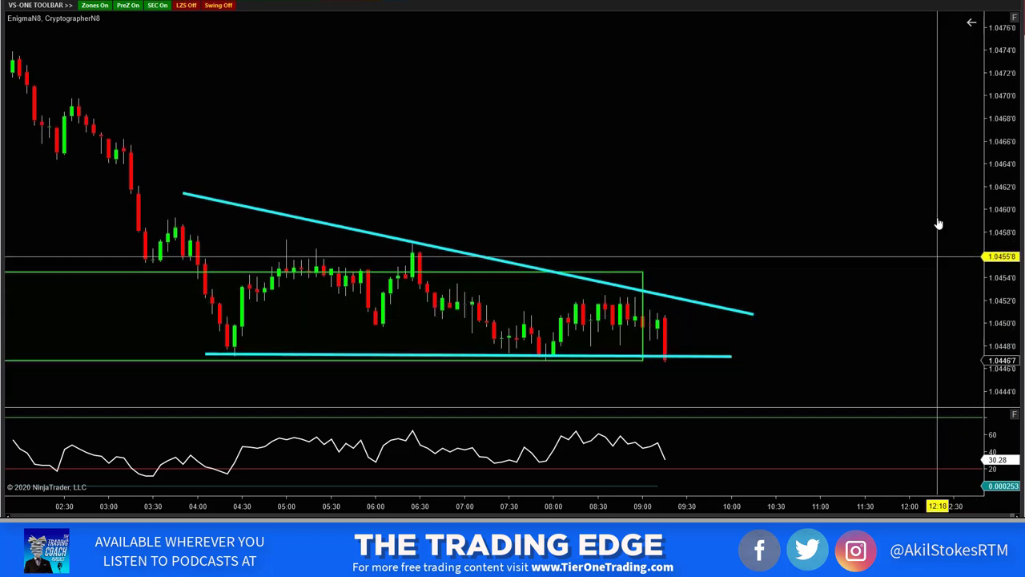
{"action": "scroll", "coordinate": [939, 195], "scroll_direction": "down", "scroll_amount": 3}
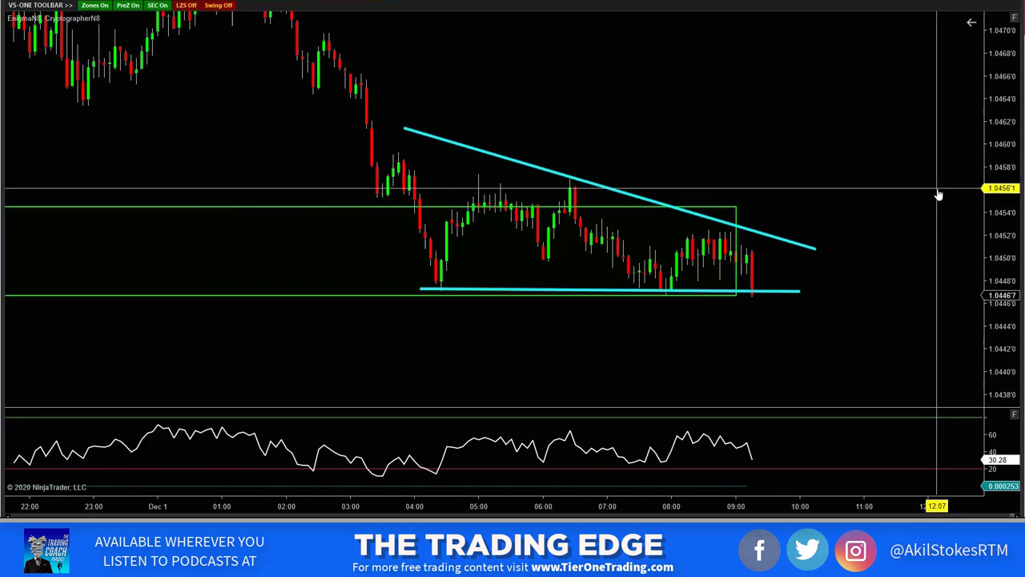
{"action": "scroll", "coordinate": [939, 194], "scroll_direction": "down", "scroll_amount": 1}
{"action": "scroll", "coordinate": [938, 194], "scroll_direction": "down", "scroll_amount": 1}
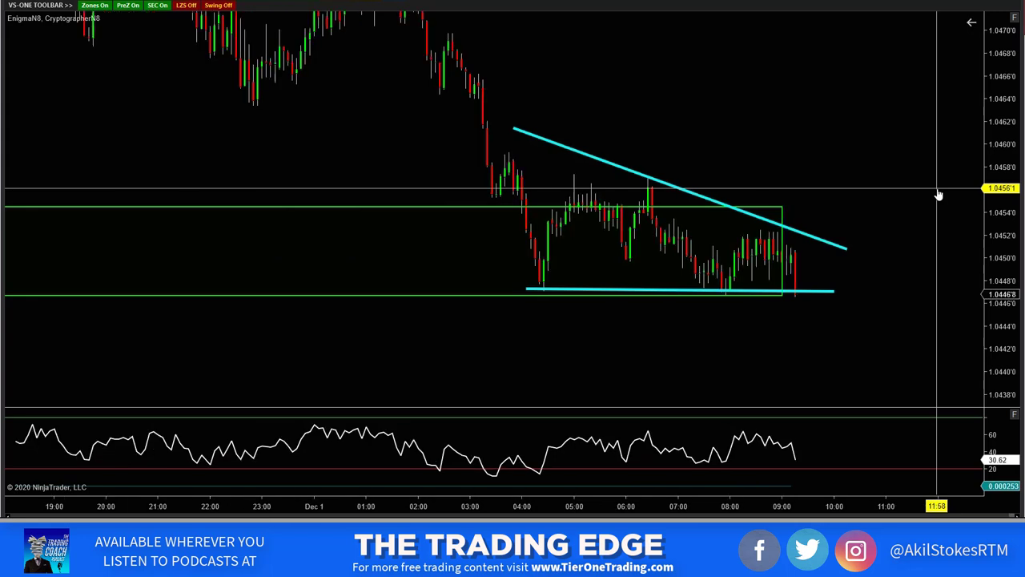
{"action": "scroll", "coordinate": [938, 195], "scroll_direction": "up", "scroll_amount": 1}
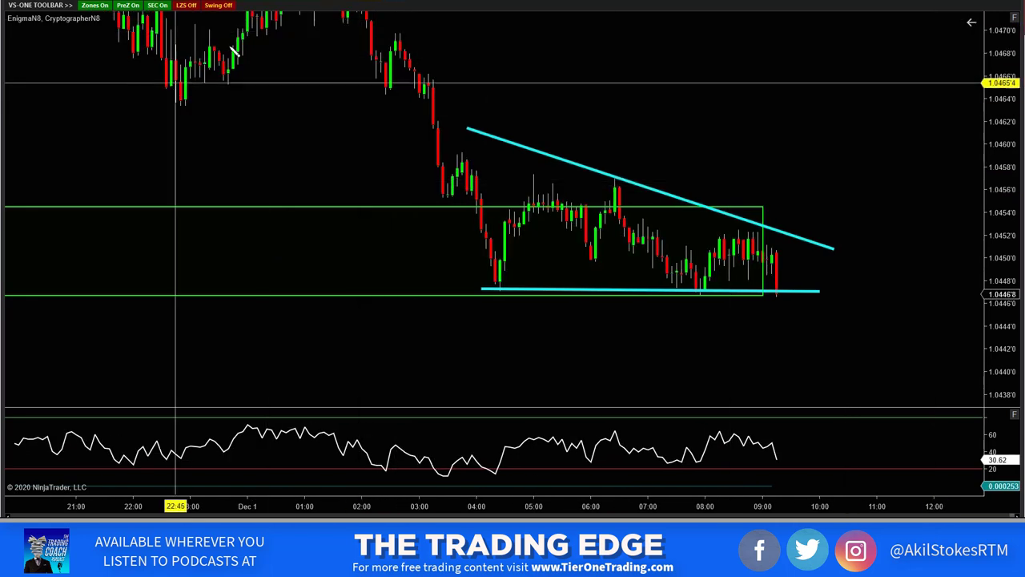
{"action": "left_click", "coordinate": [357, 22]}
{"action": "left_click", "coordinate": [493, 296]}
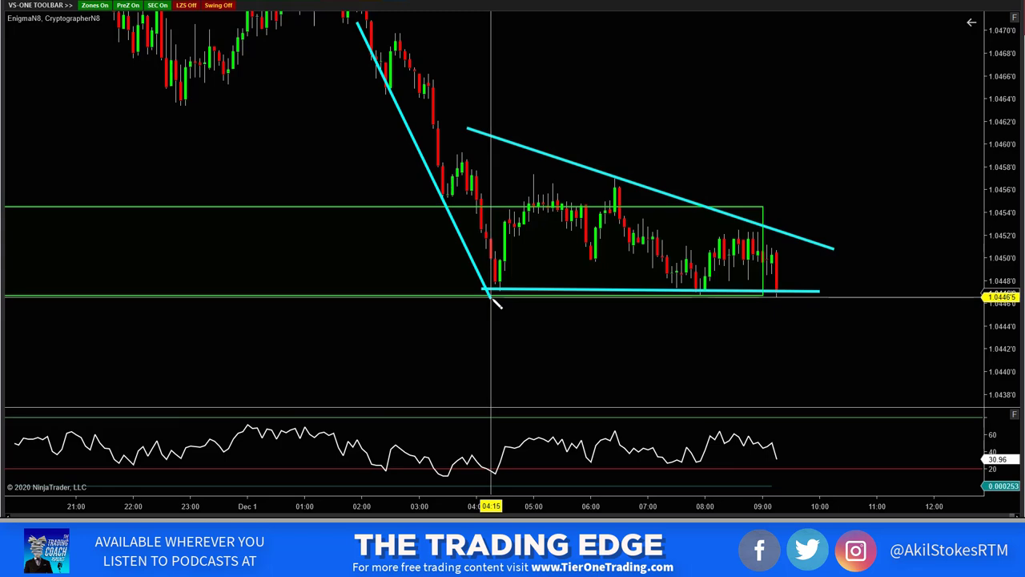
{"action": "left_click", "coordinate": [491, 295]}
{"action": "left_click", "coordinate": [528, 172]}
{"action": "left_click", "coordinate": [528, 172]}
{"action": "left_click", "coordinate": [599, 274]}
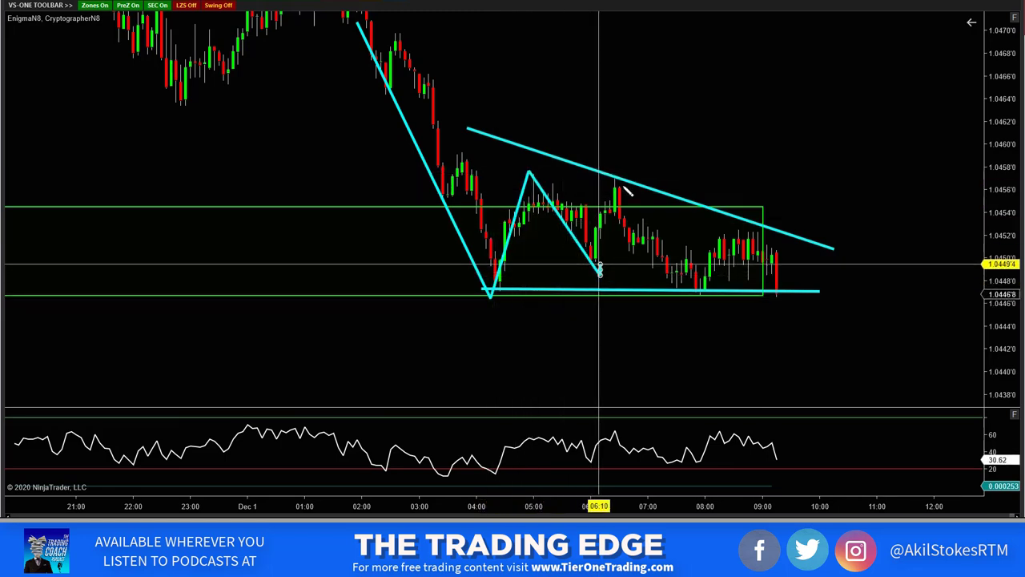
- Continue the zigzag inside the triangle through the 06:30 high, the 07:40 low and the 08:45 high, ending at the lower boundary near 09:15
{"action": "left_click", "coordinate": [618, 186]}
{"action": "left_click", "coordinate": [687, 289]}
{"action": "left_click", "coordinate": [747, 205]}
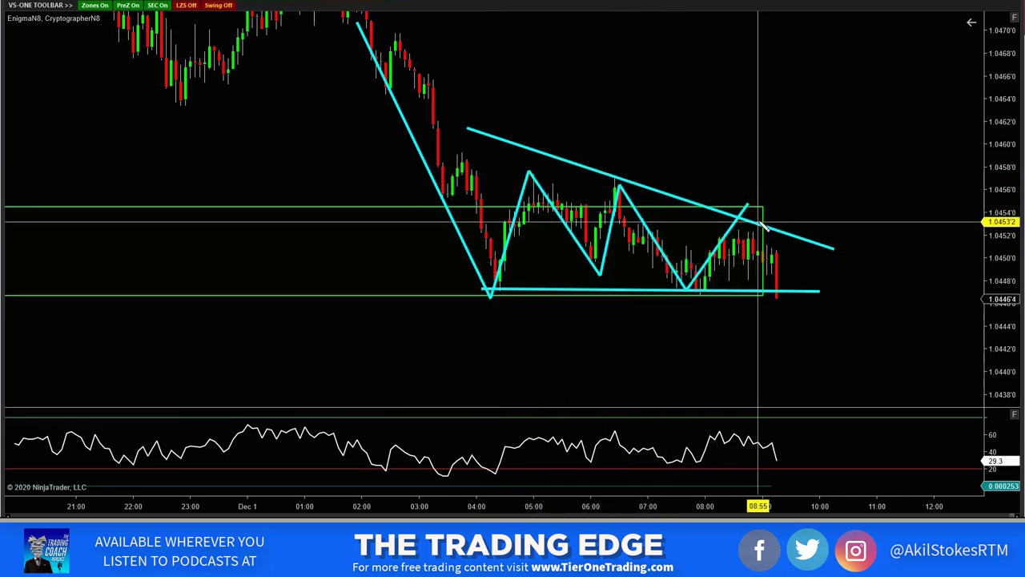
{"action": "left_click", "coordinate": [780, 290]}
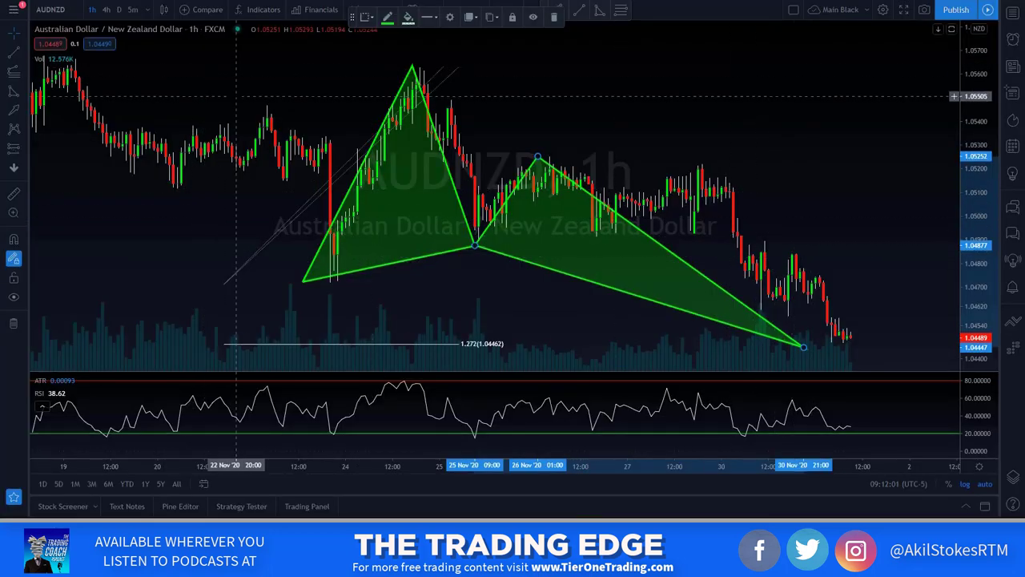
- Set the AUDNZD chart to the 5-minute interval and leave empty space after the latest candle
{"action": "left_click", "coordinate": [133, 10]}
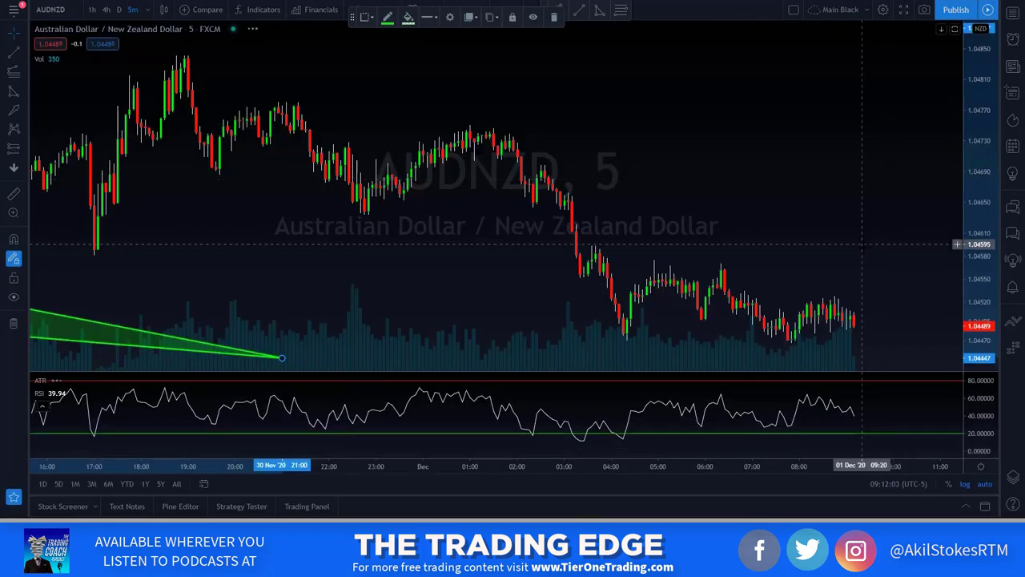
{"action": "right_click", "coordinate": [865, 288]}
{"action": "left_click_drag", "start_coordinate": [794, 137], "coordinate": [609, 136]}
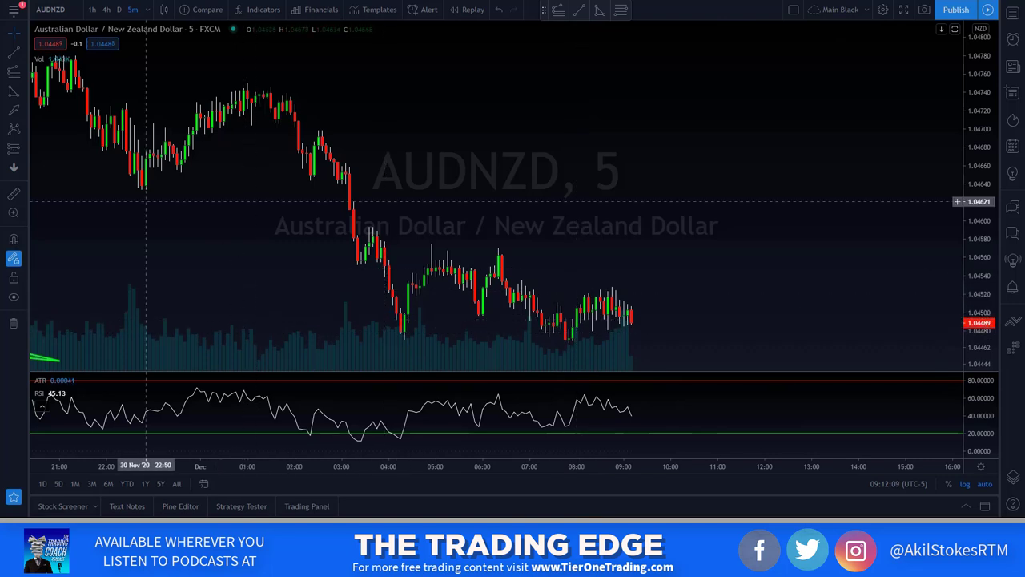
- Draw a horizontal trend line under the recent lows at 1.04468, from 03:55 to 11:15 on 1 December
{"action": "left_click", "coordinate": [13, 52]}
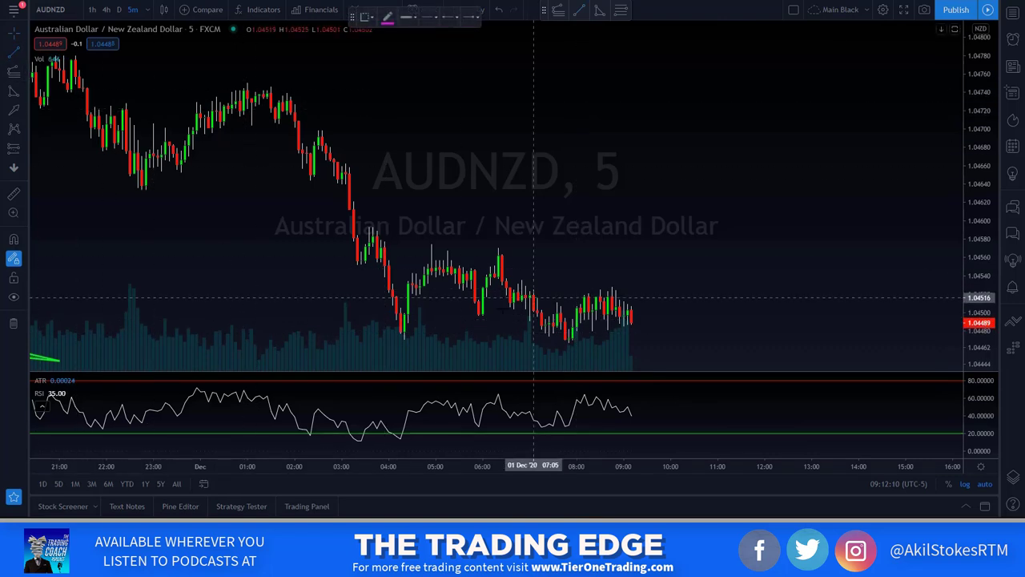
{"action": "left_click", "coordinate": [385, 336]}
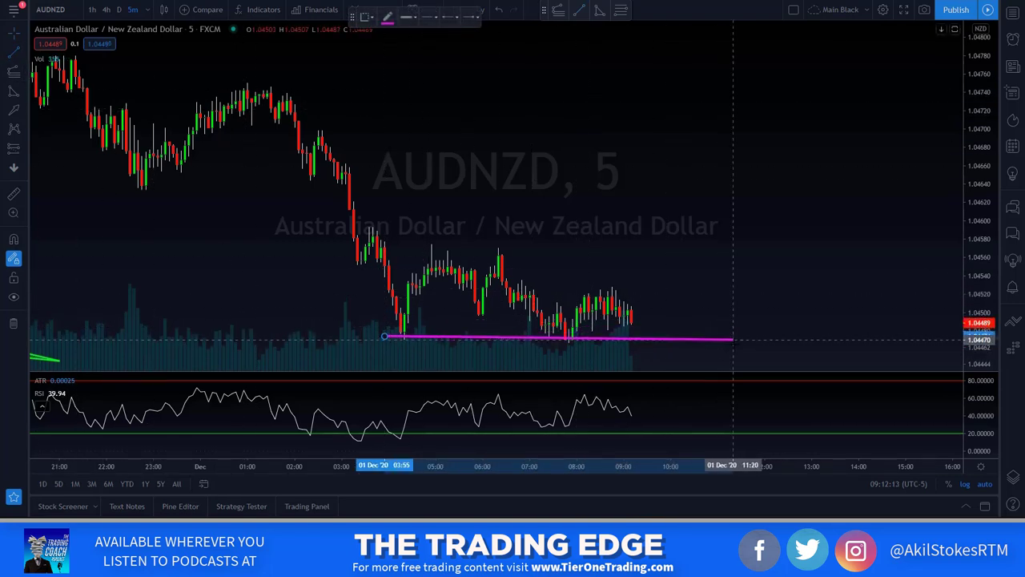
{"action": "left_click", "coordinate": [729, 337]}
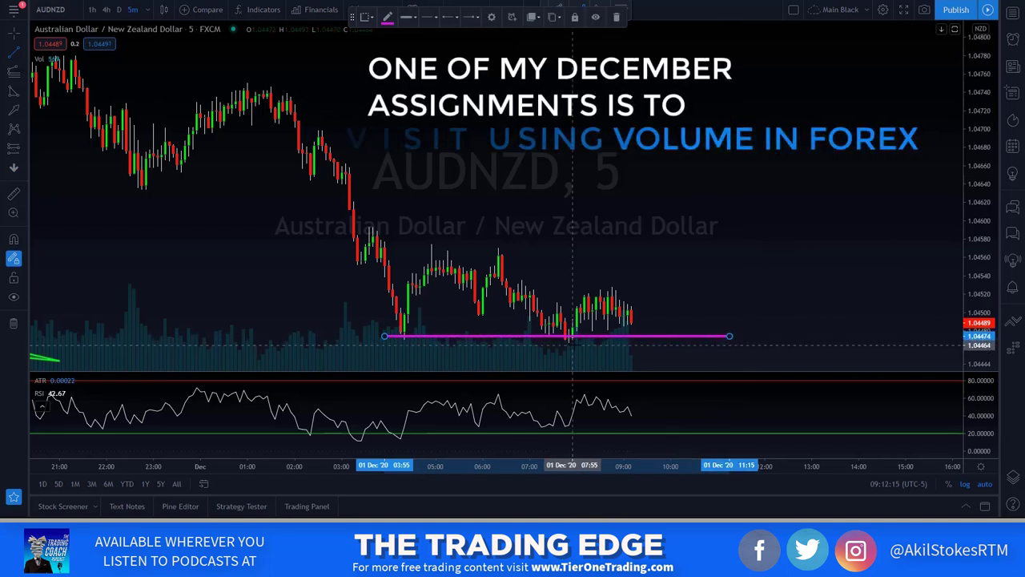
{"action": "left_click_drag", "start_coordinate": [579, 337], "coordinate": [577, 343]}
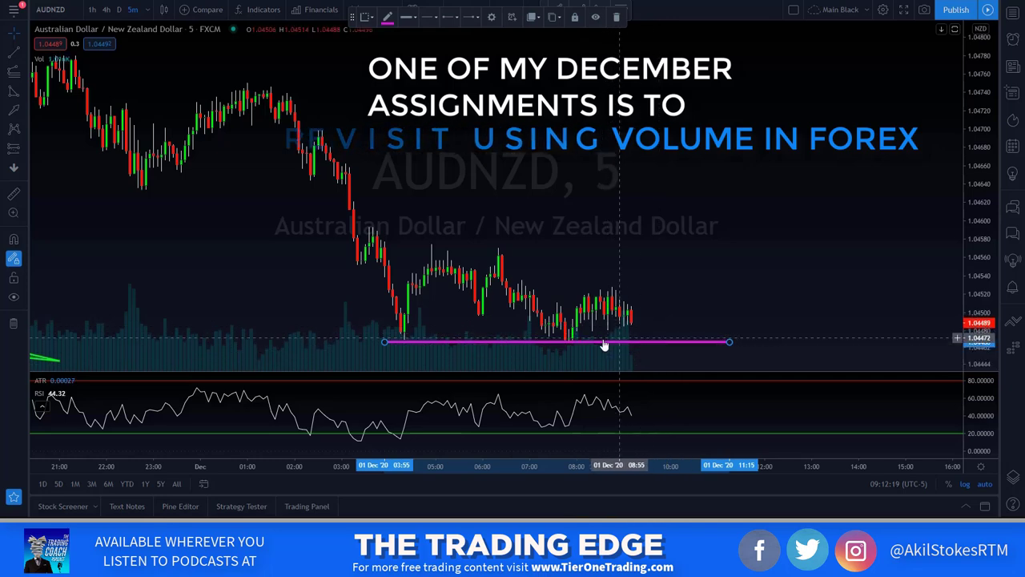
{"action": "key", "text": "Escape"}
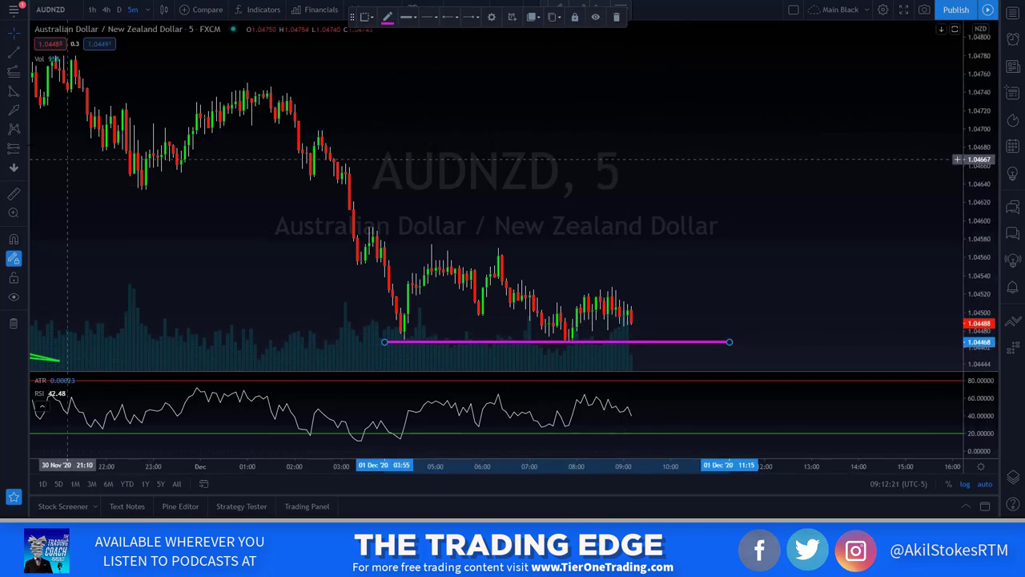
- Add arrows pointing at the three successive lower highs, the latest candles and the horizontal support line at the current bar
{"action": "left_click", "coordinate": [13, 110]}
{"action": "left_click_drag", "start_coordinate": [393, 162], "coordinate": [417, 250]}
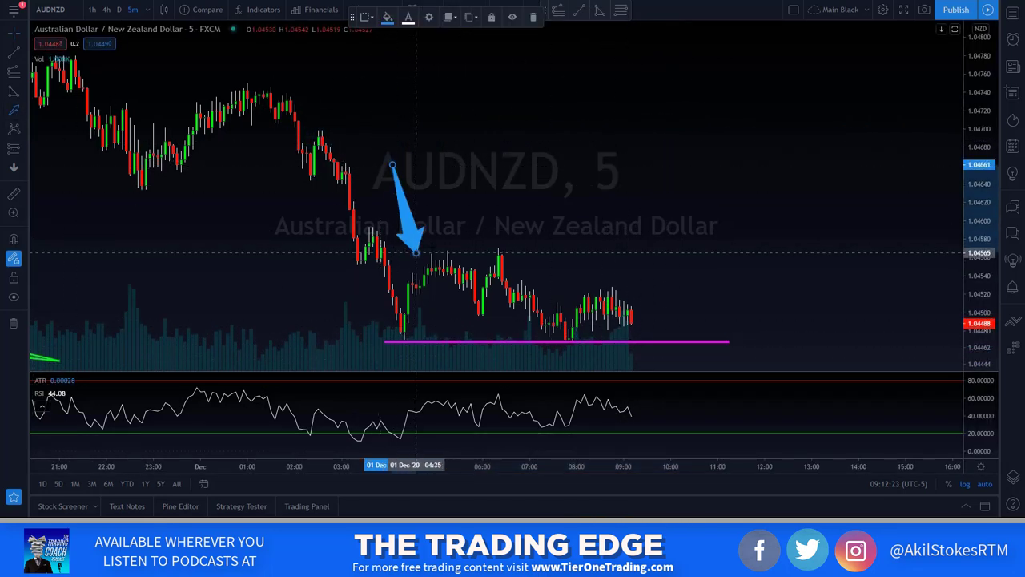
{"action": "left_click_drag", "start_coordinate": [561, 179], "coordinate": [509, 246]}
{"action": "mouse_move", "coordinate": [636, 199]}
{"action": "left_mouse_down"}
{"action": "mouse_move", "coordinate": [629, 295]}
{"action": "mouse_move", "coordinate": [589, 285]}
{"action": "left_mouse_up"}
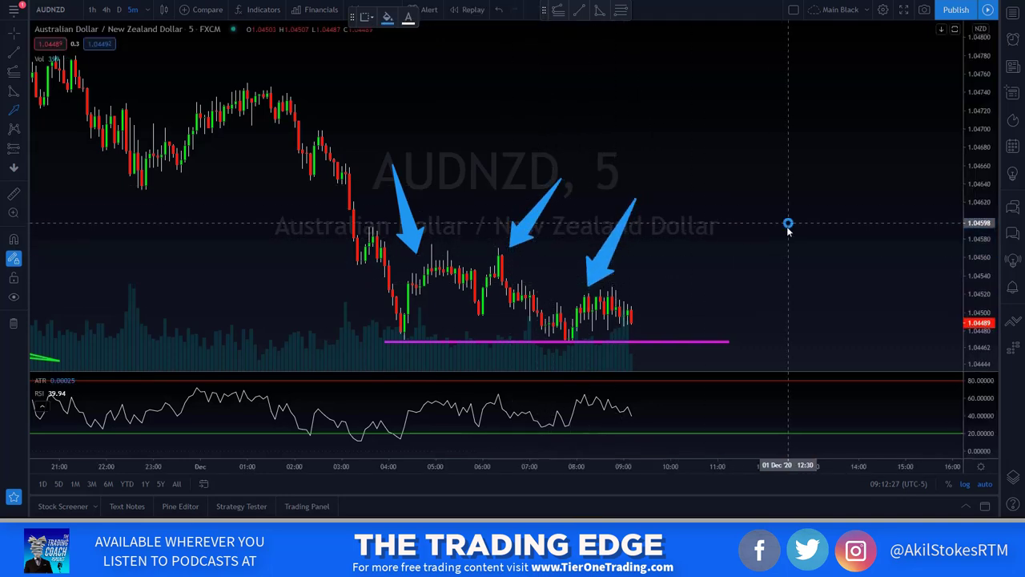
{"action": "left_click_drag", "start_coordinate": [787, 224], "coordinate": [653, 306]}
{"action": "left_click_drag", "start_coordinate": [693, 357], "coordinate": [635, 342]}
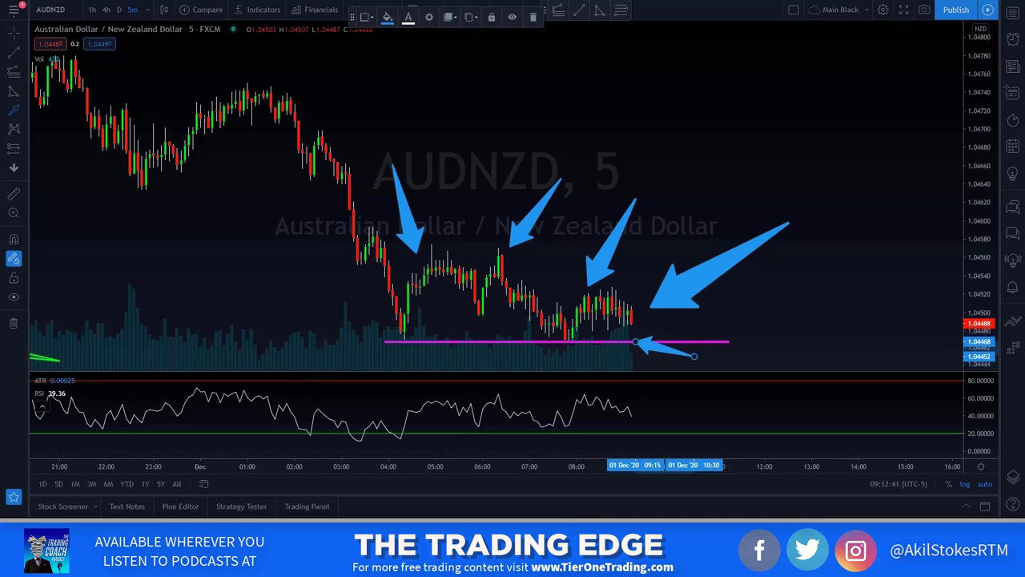
- Switch to the NinjaTrader range chart, maximise it and examine the AUDNZD swings on the 50 Range bars
{"action": "key", "text": "alt+Tab"}
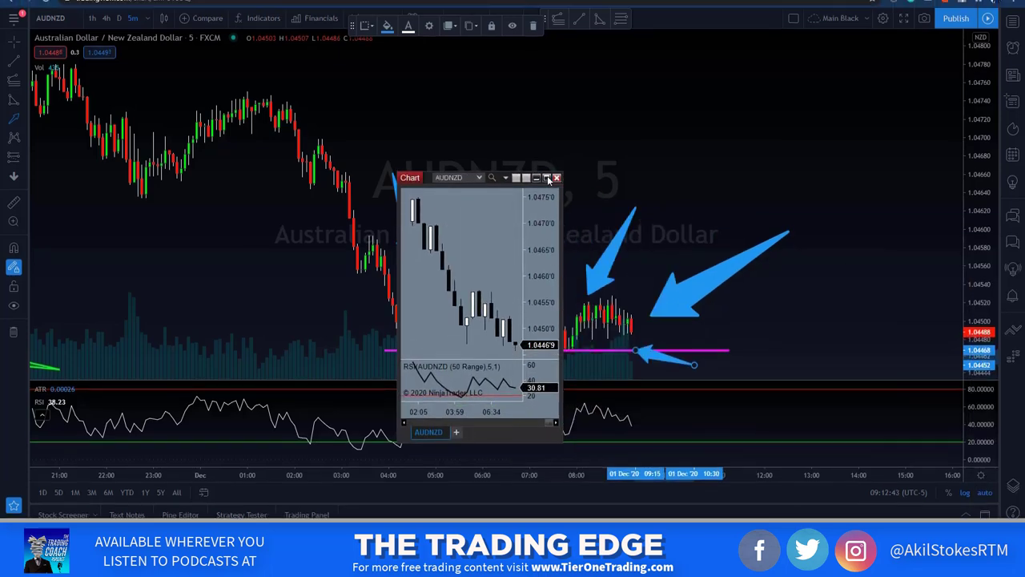
{"action": "left_click", "coordinate": [548, 178]}
{"action": "scroll", "coordinate": [425, 141], "scroll_direction": "up", "scroll_amount": 3}
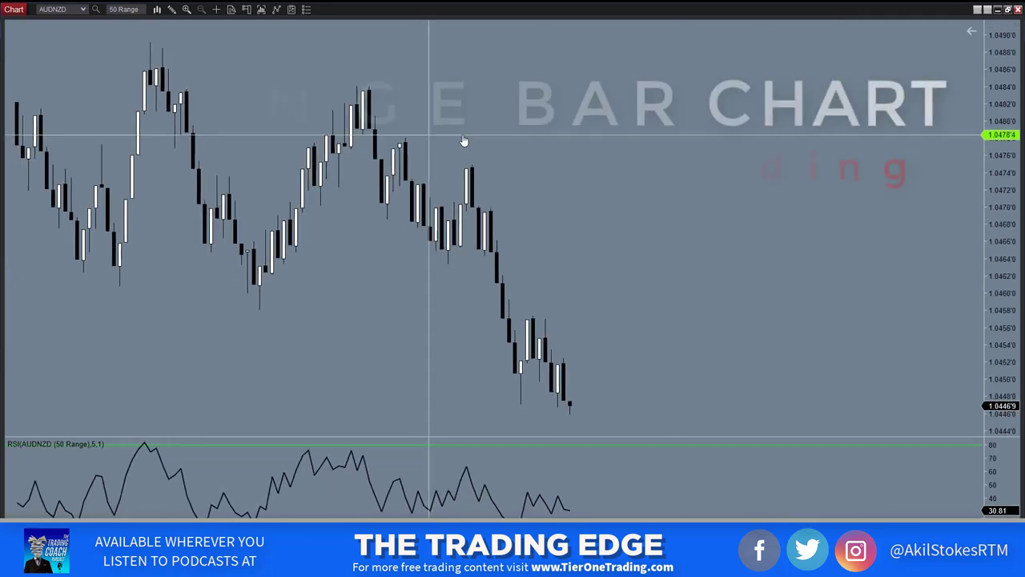
{"action": "scroll", "coordinate": [463, 141], "scroll_direction": "up", "scroll_amount": 5}
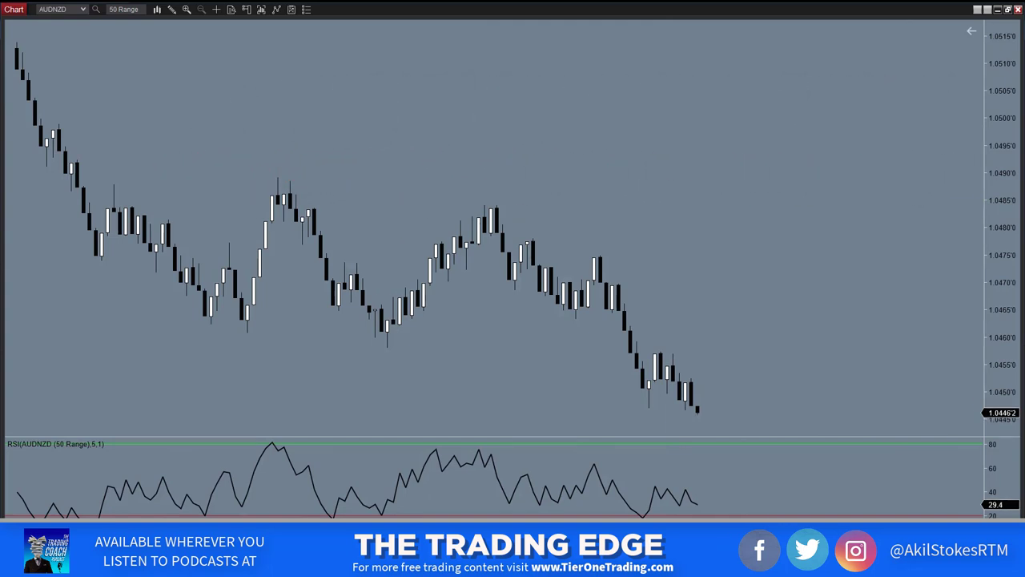
{"action": "scroll", "coordinate": [625, 269], "scroll_direction": "down", "scroll_amount": 3}
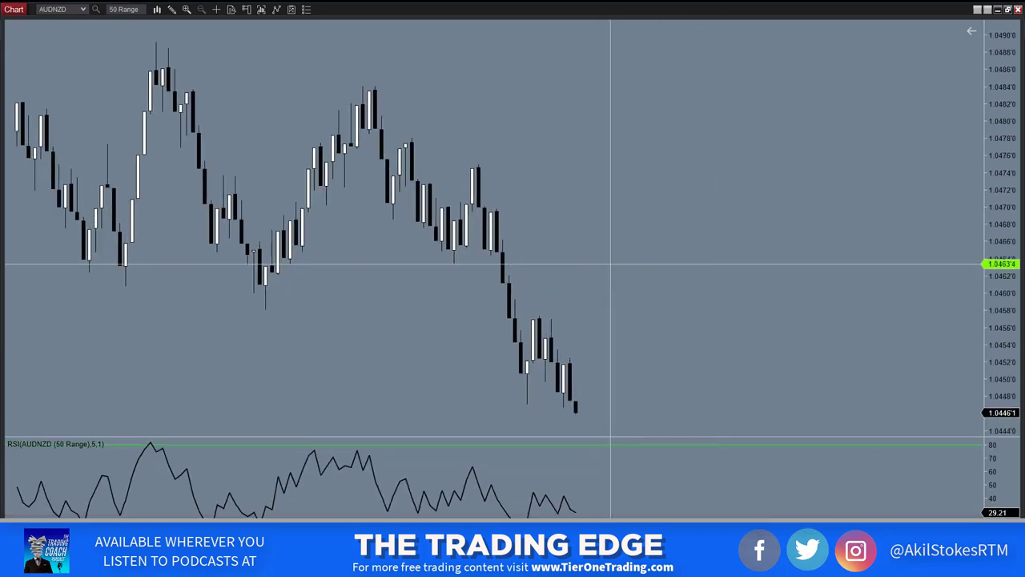
{"action": "scroll", "coordinate": [618, 264], "scroll_direction": "down", "scroll_amount": 5}
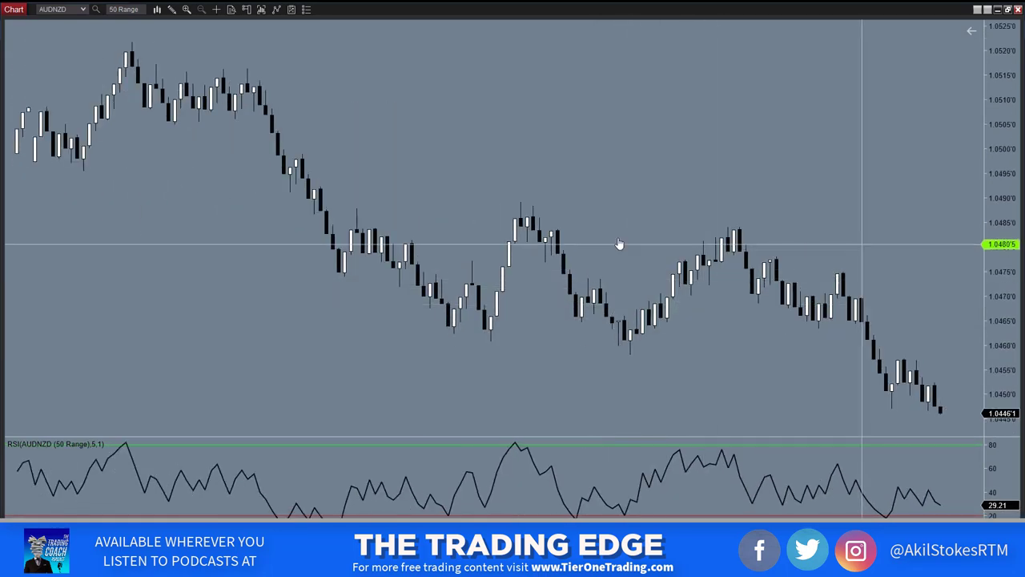
{"action": "scroll", "coordinate": [439, 228], "scroll_direction": "up", "scroll_amount": 5}
{"action": "scroll", "coordinate": [439, 228], "scroll_direction": "down", "scroll_amount": 6}
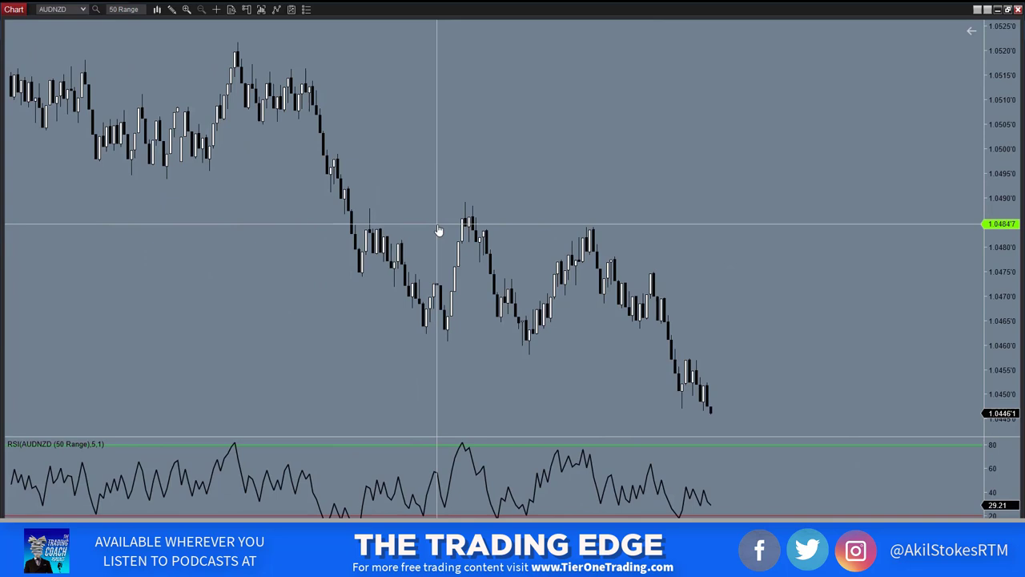
{"action": "scroll", "coordinate": [439, 229], "scroll_direction": "up", "scroll_amount": 4}
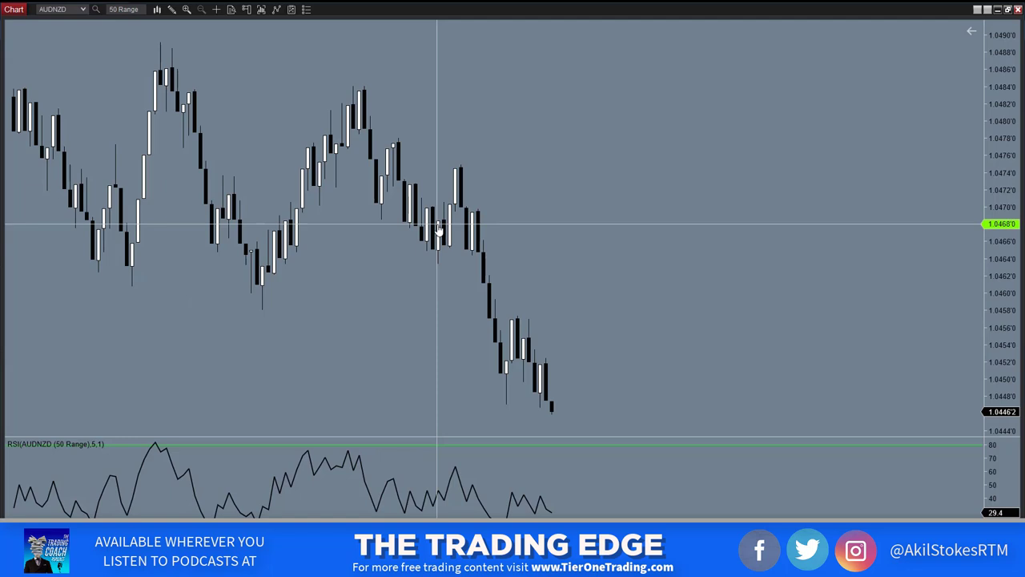
- Change the AUDNZD range chart to 20 Range bars and shift it to leave space after the latest bar
{"action": "type", "text": "20R"}
{"action": "key", "text": "Return"}
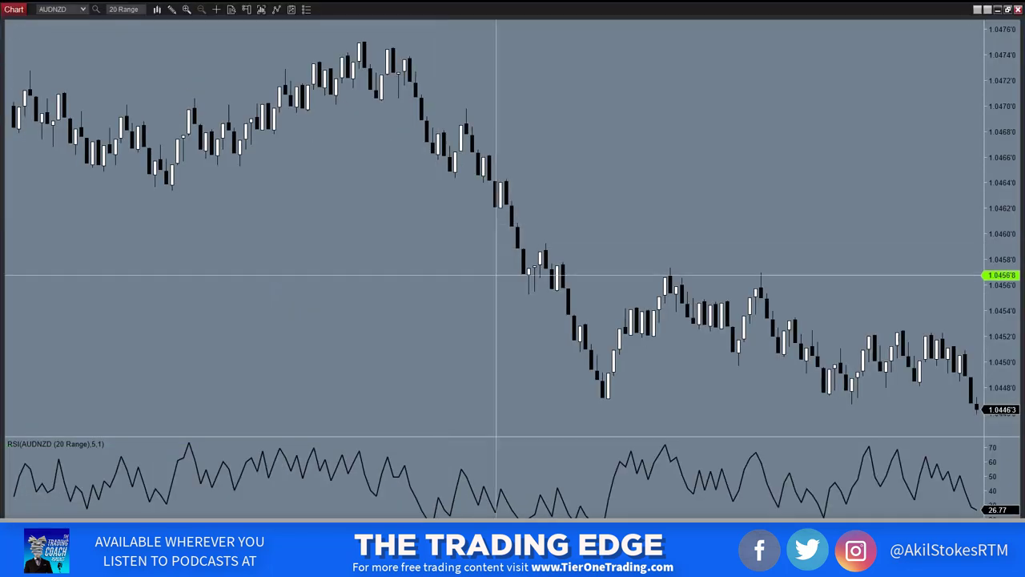
{"action": "left_click_drag", "start_coordinate": [690, 197], "coordinate": [497, 179]}
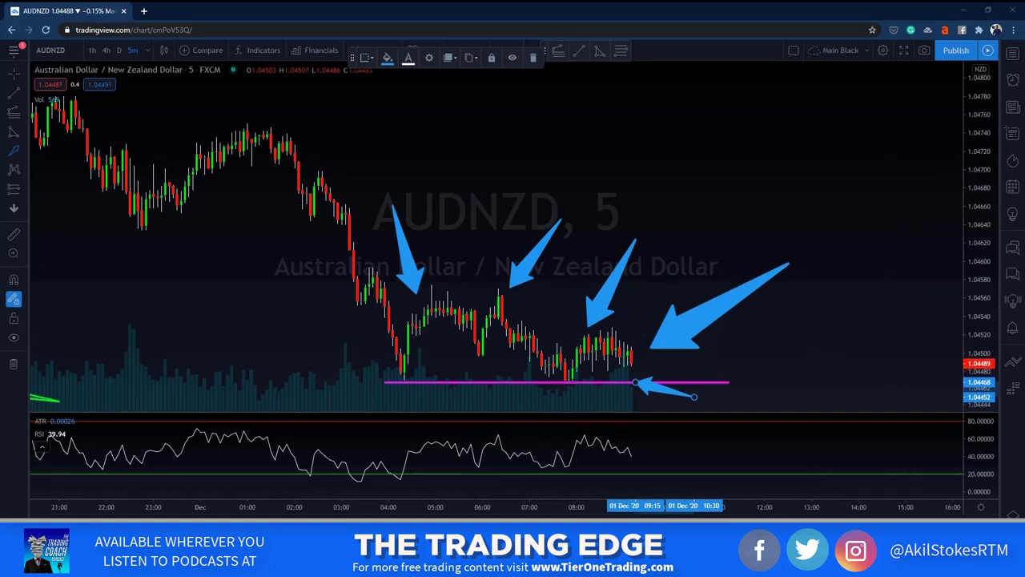
- Examine the wider AUDNZD price history in TradingView on the 1-hour and 4-hour intervals
{"action": "left_click", "coordinate": [91, 51]}
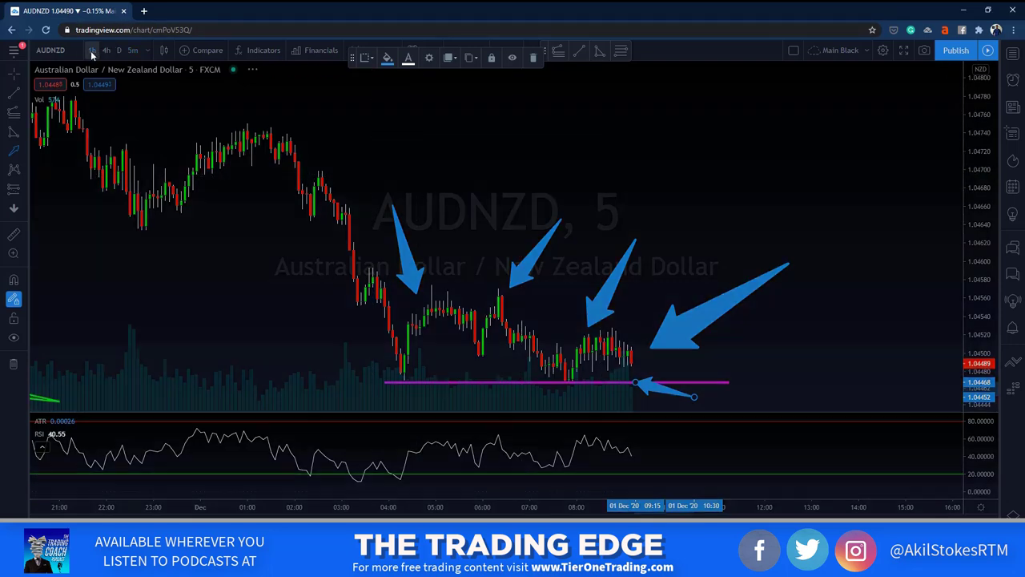
{"action": "scroll", "coordinate": [543, 302], "scroll_direction": "down", "scroll_amount": 8}
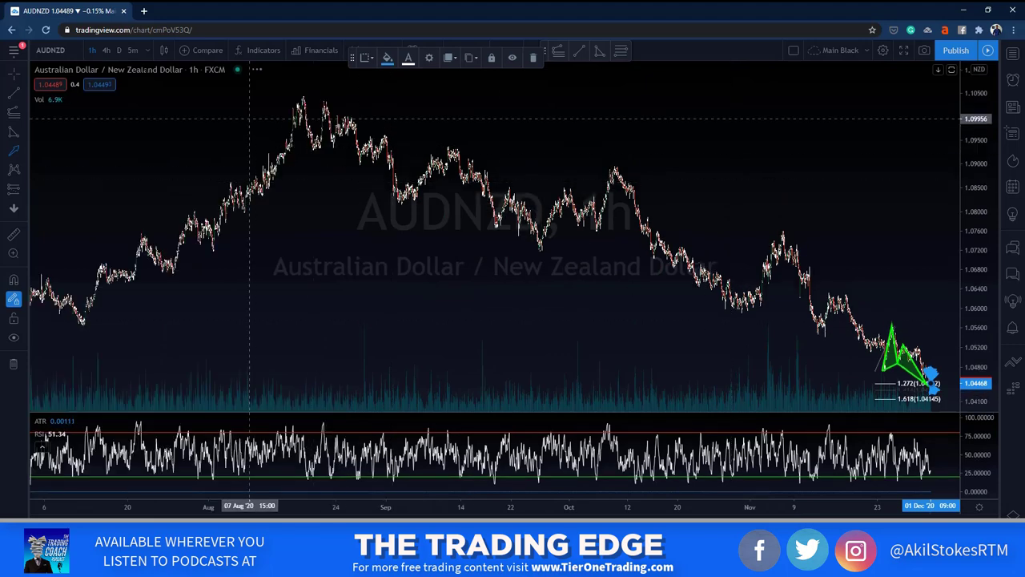
{"action": "type", "text": "4h"}
{"action": "key", "text": "Return"}
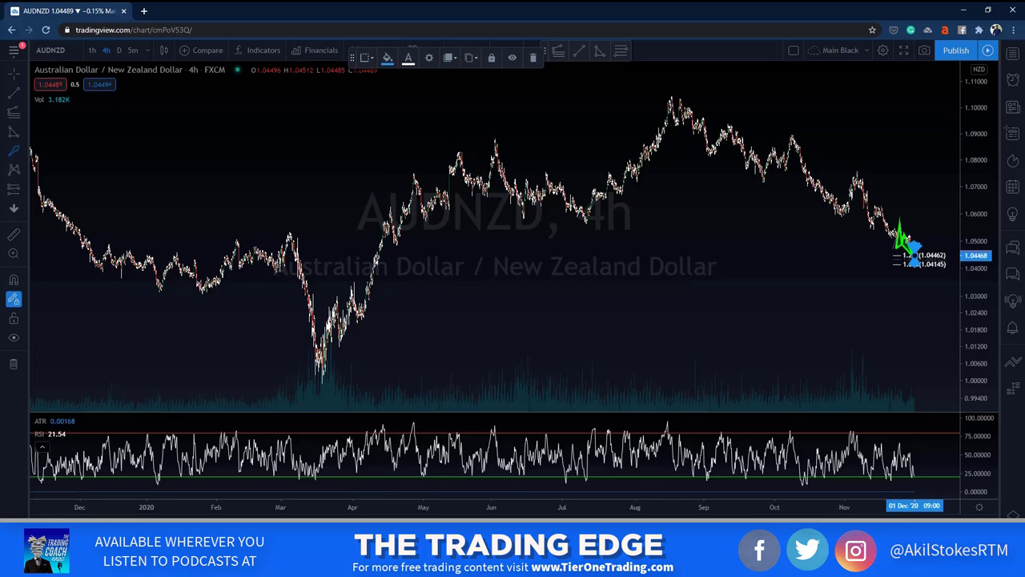
- Switch to the annotated 5-minute AUDNZD chart in NinjaTrader and maximise its window
{"action": "key", "text": "alt+Tab"}
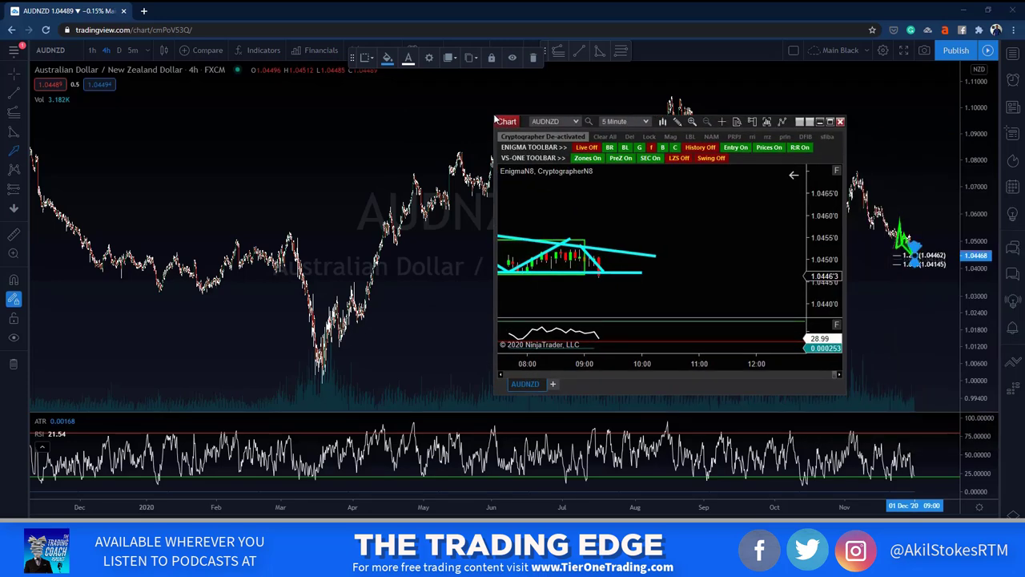
{"action": "left_click_drag", "start_coordinate": [833, 120], "coordinate": [769, 102]}
{"action": "left_click", "coordinate": [767, 105]}
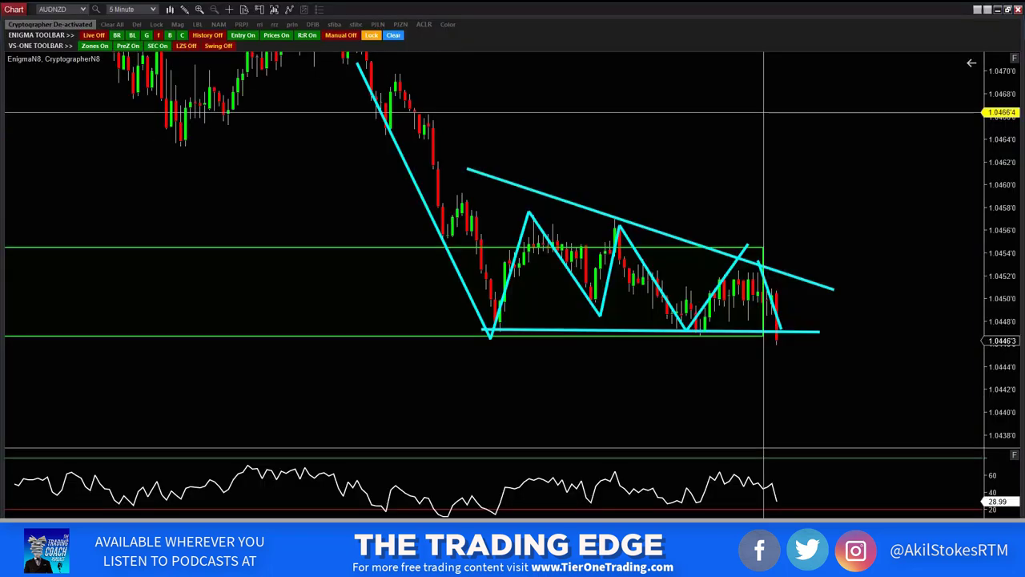
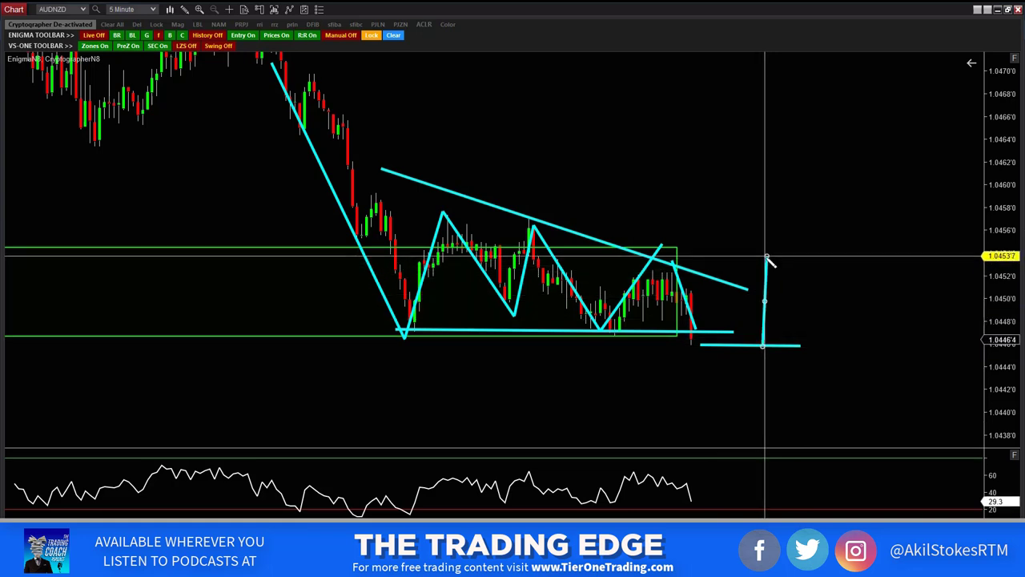
- Straighten the vertical stop line from the entry level to about 1.0454 and draw a target line down to about 1.0372
{"action": "left_click_drag", "start_coordinate": [767, 258], "coordinate": [763, 254]}
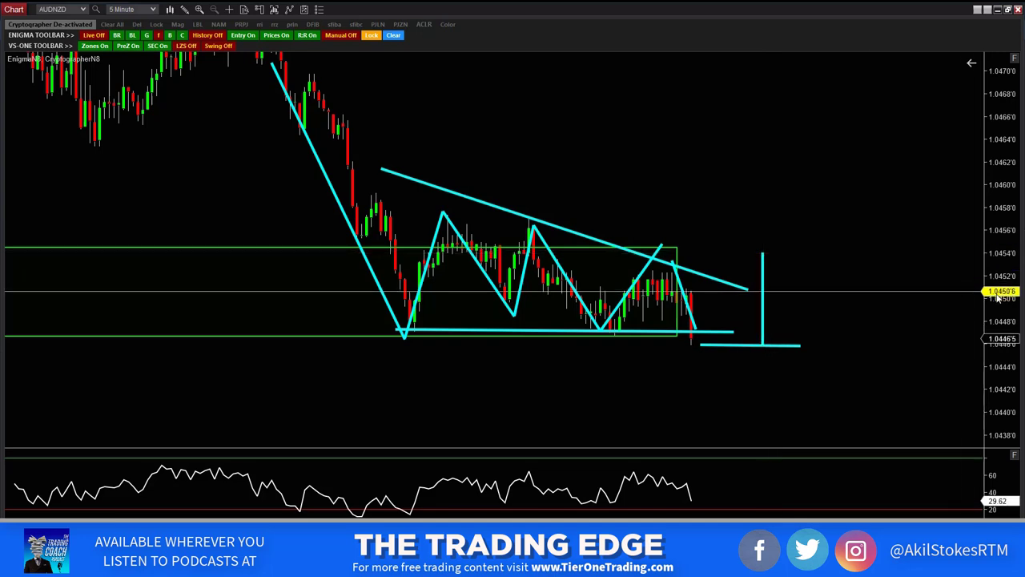
{"action": "left_click_drag", "start_coordinate": [1000, 300], "coordinate": [1014, 387]}
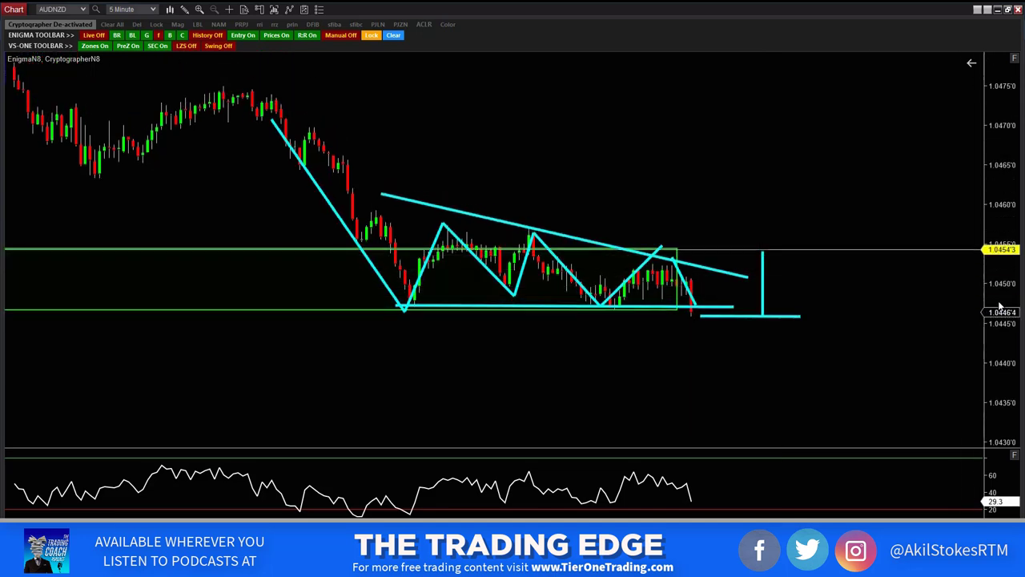
{"action": "mouse_move", "coordinate": [1003, 307]}
{"action": "left_mouse_down"}
{"action": "mouse_move", "coordinate": [1005, 352]}
{"action": "mouse_move", "coordinate": [988, 294]}
{"action": "mouse_move", "coordinate": [993, 314]}
{"action": "left_mouse_up"}
{"action": "left_click_drag", "start_coordinate": [763, 273], "coordinate": [763, 432]}
{"action": "left_click_drag", "start_coordinate": [1001, 354], "coordinate": [1001, 398]}
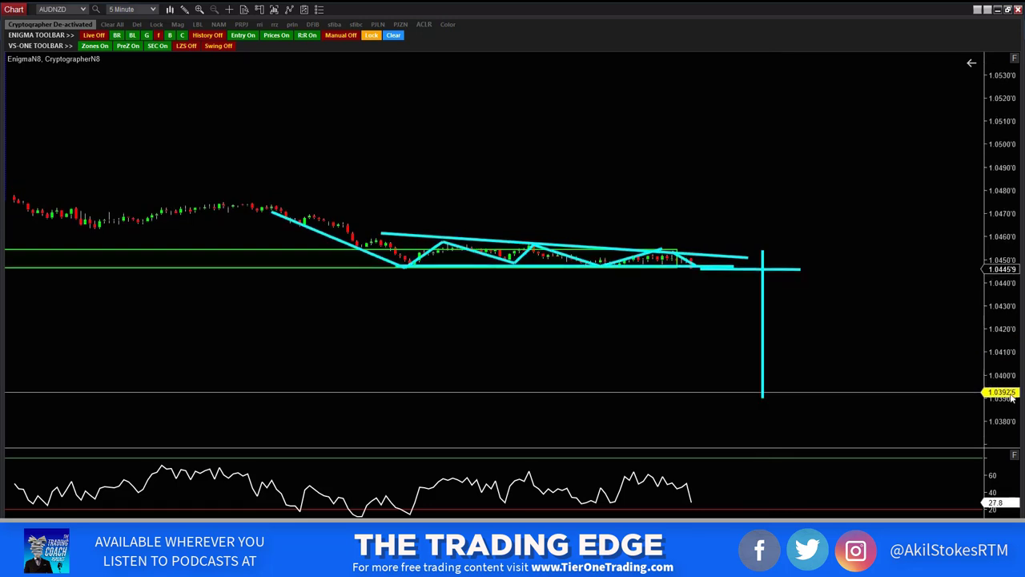
{"action": "left_click_drag", "start_coordinate": [762, 393], "coordinate": [762, 435]}
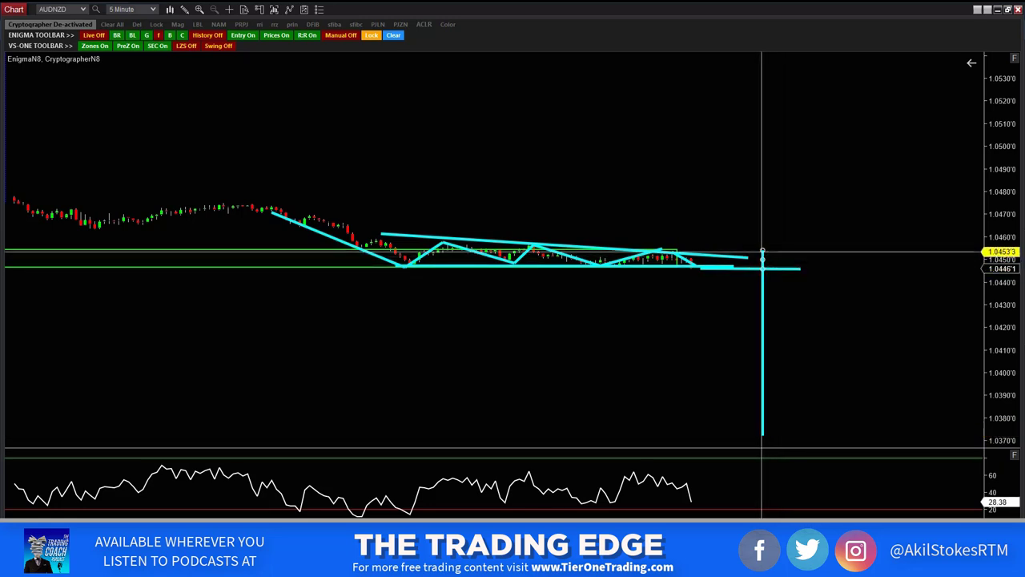
- Extend the upper vertical line to about 1.0461 and cap it with a horizontal line
{"action": "left_click_drag", "start_coordinate": [763, 253], "coordinate": [763, 234]}
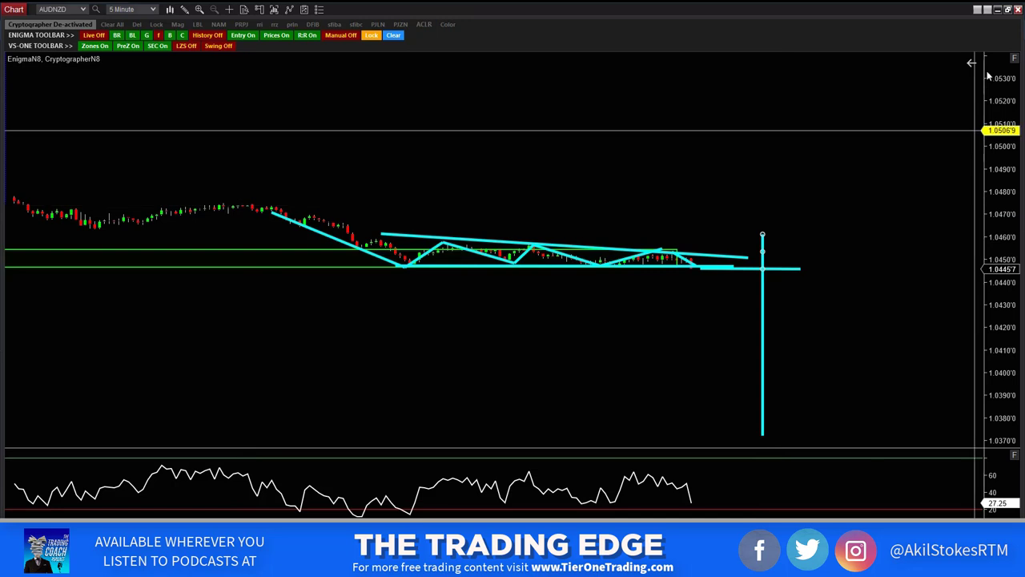
{"action": "left_click", "coordinate": [1015, 58]}
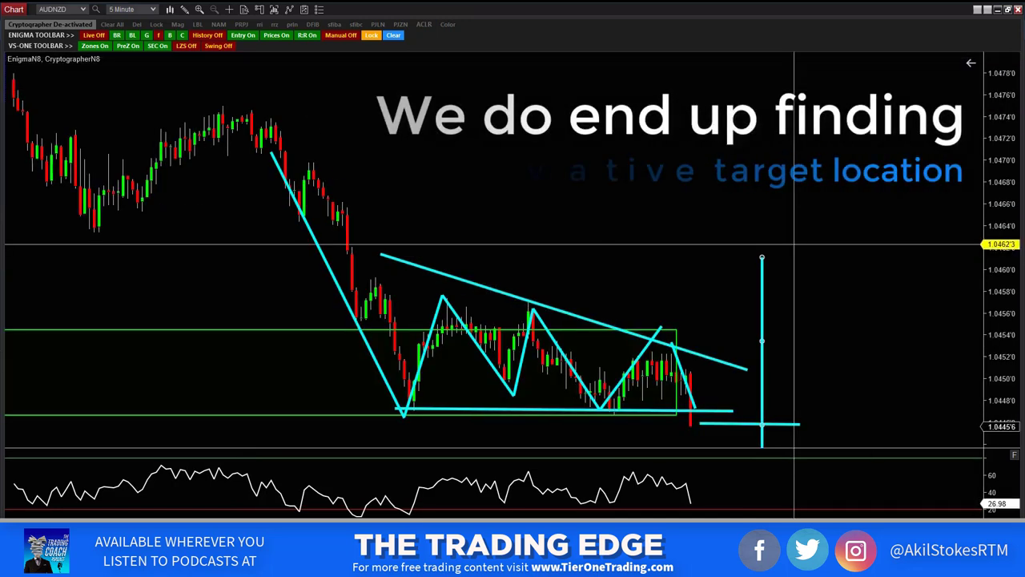
{"action": "left_click_drag", "start_coordinate": [1013, 233], "coordinate": [1001, 270]}
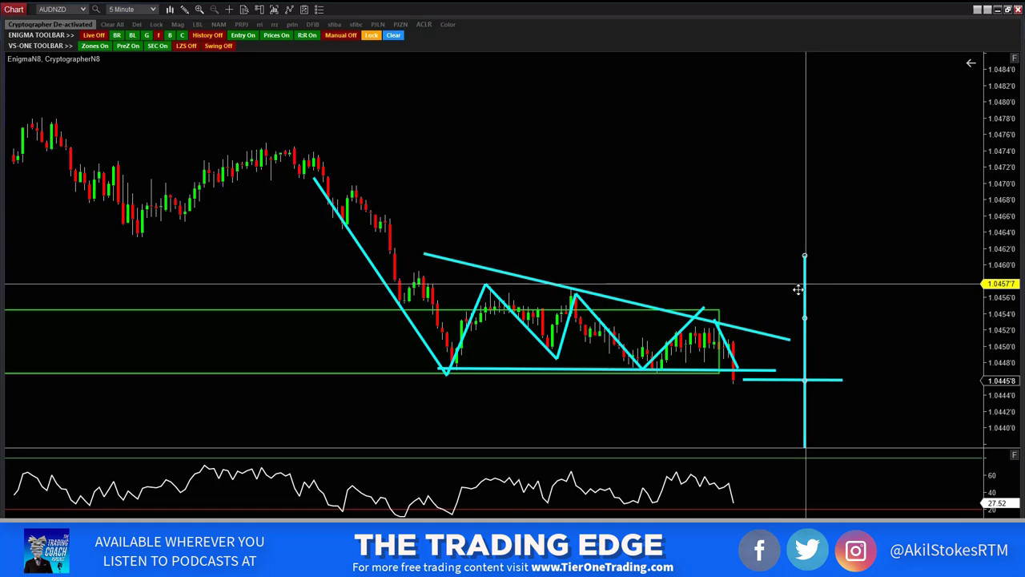
{"action": "left_click_drag", "start_coordinate": [799, 289], "coordinate": [807, 267]}
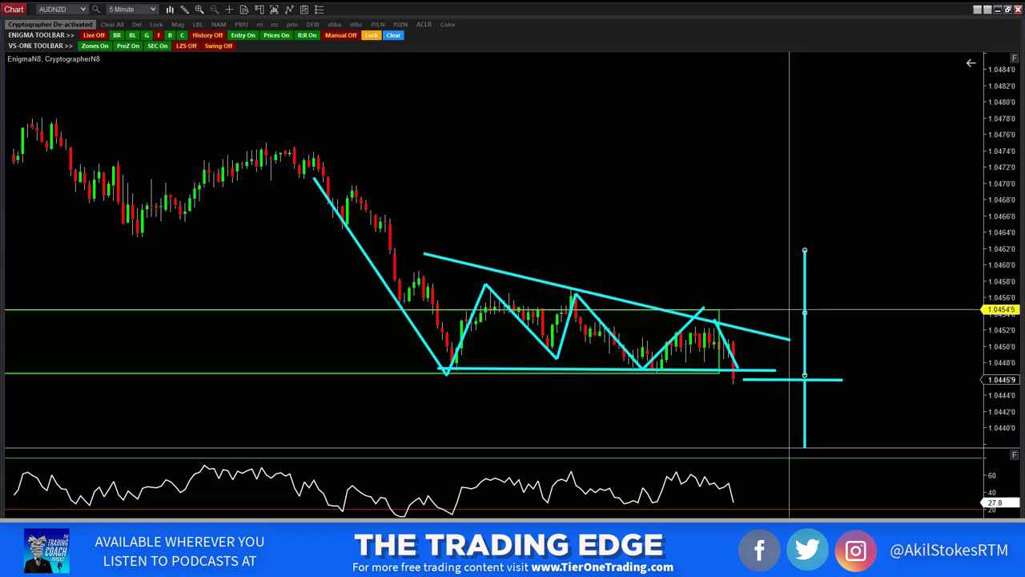
{"action": "mouse_move", "coordinate": [805, 250]}
{"action": "left_mouse_down"}
{"action": "mouse_move", "coordinate": [805, 291]}
{"action": "mouse_move", "coordinate": [805, 259]}
{"action": "left_mouse_up"}
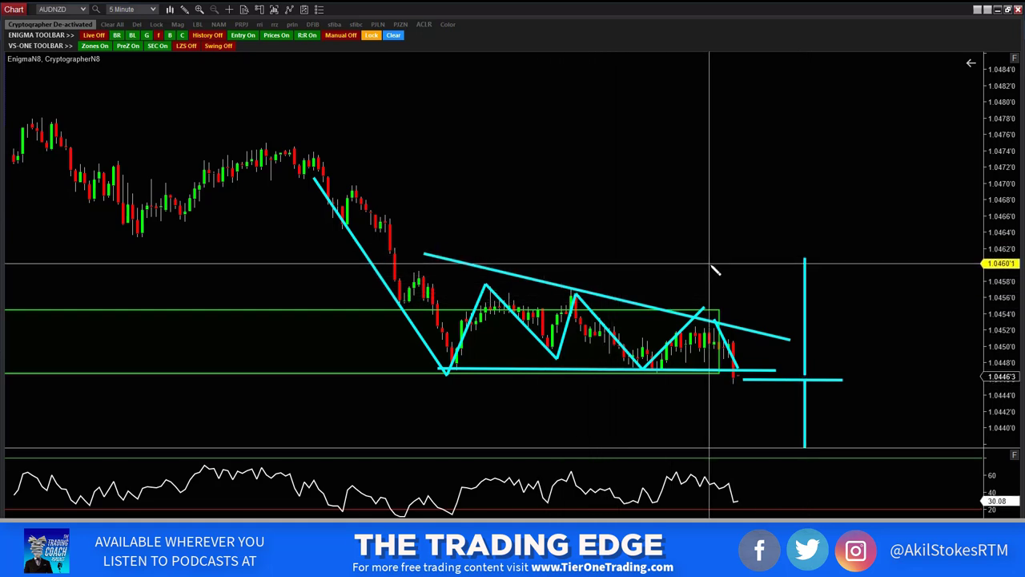
{"action": "left_click_drag", "start_coordinate": [709, 258], "coordinate": [895, 257]}
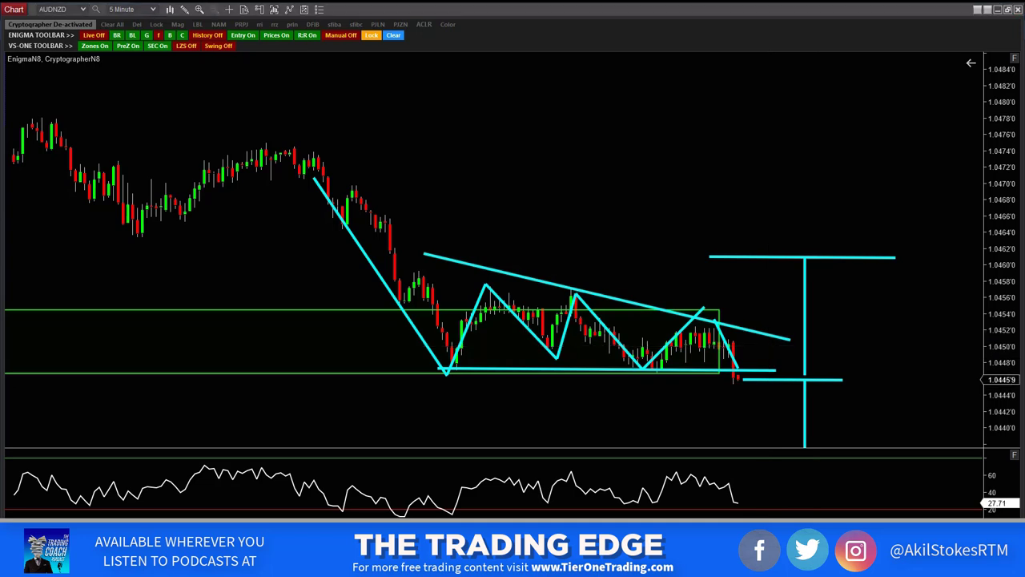
- Check the AUDNZD swings on the maximised 20 Range chart, then return to the annotated 5-minute chart
{"action": "left_click_drag", "start_coordinate": [792, 163], "coordinate": [563, 162]}
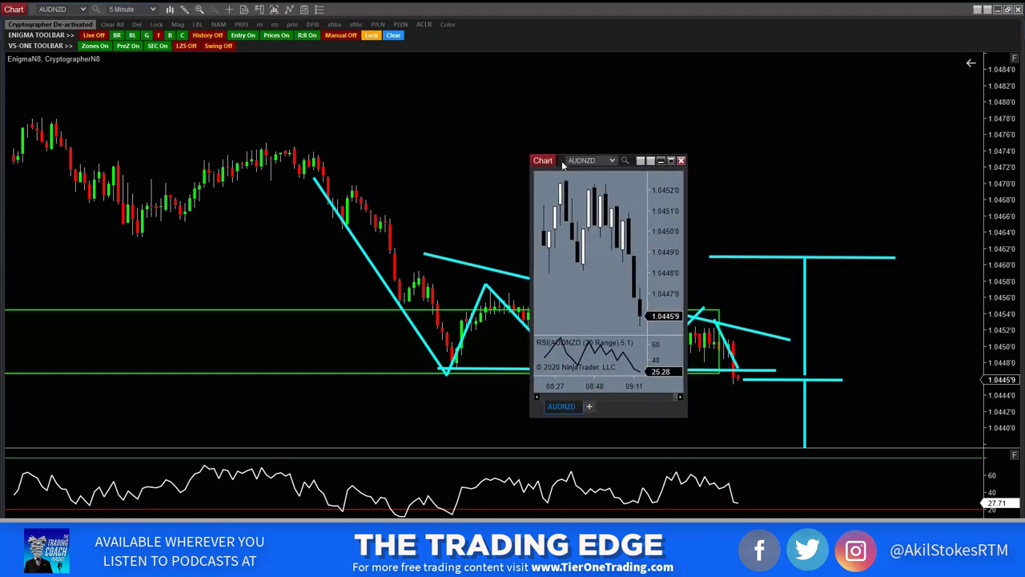
{"action": "left_click", "coordinate": [671, 161]}
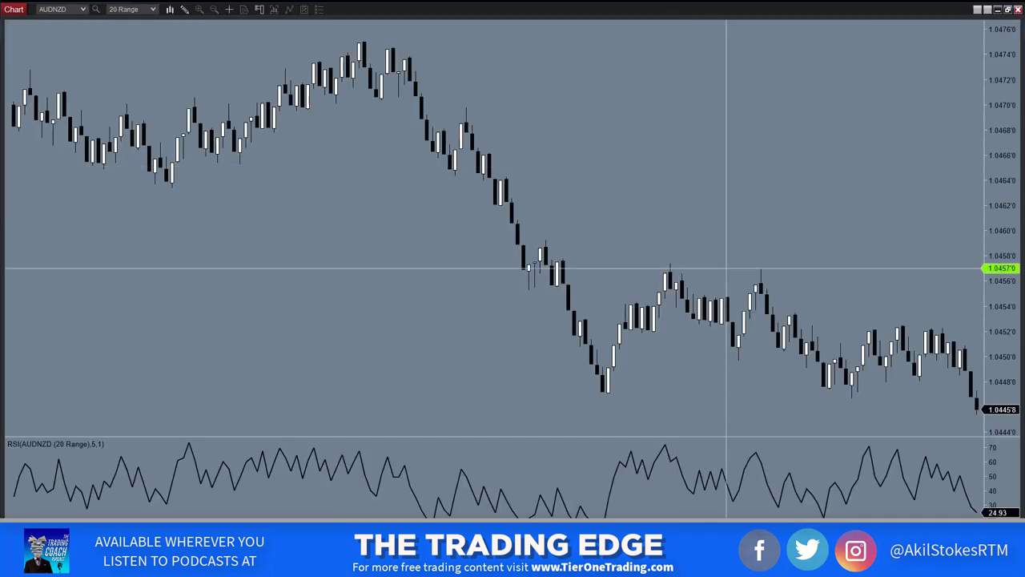
{"action": "left_click_drag", "start_coordinate": [828, 238], "coordinate": [639, 227]}
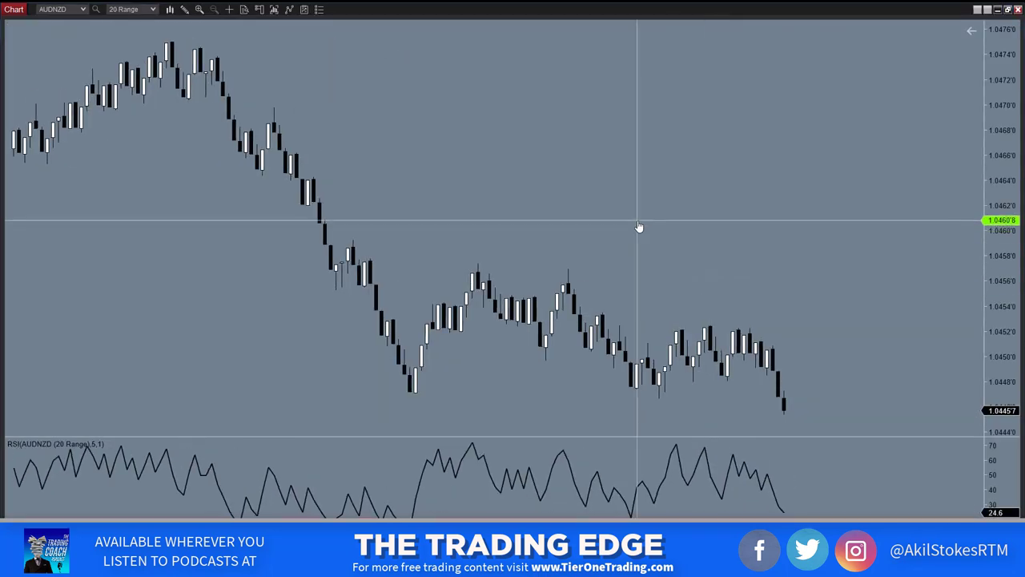
{"action": "double_click", "coordinate": [669, 11]}
{"action": "left_click", "coordinate": [878, 165]}
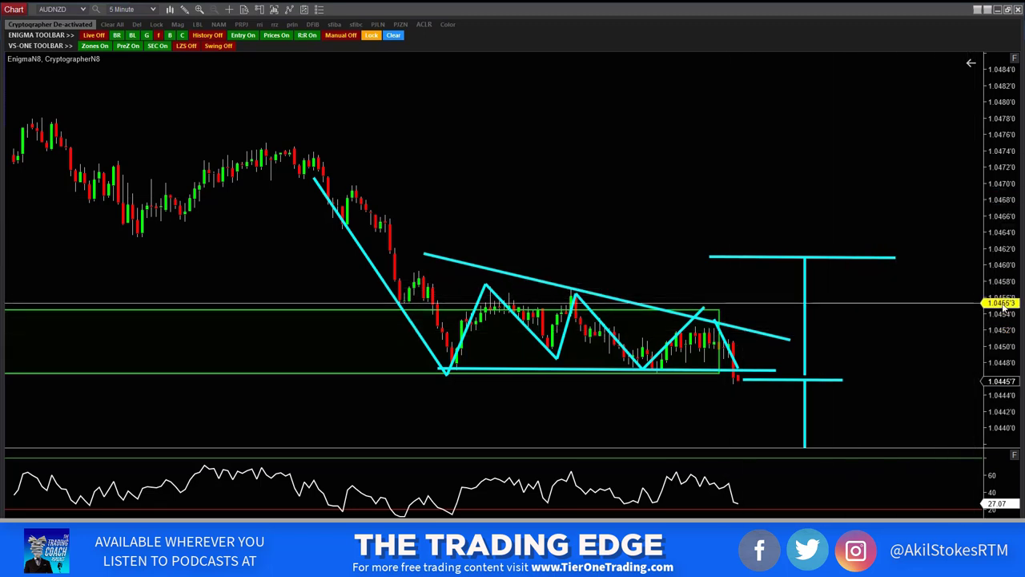
- Project Fibonacci extensions over the drop from 1.04750 to 1.04469 and mark the 161.8% level with a horizontal line
{"action": "left_click", "coordinate": [320, 185]}
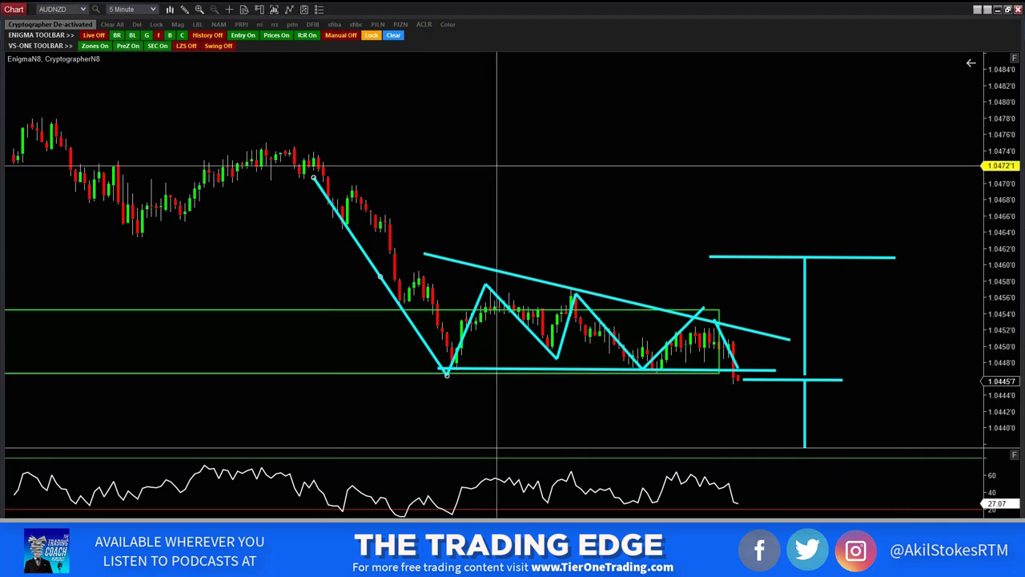
{"action": "left_click", "coordinate": [273, 147]}
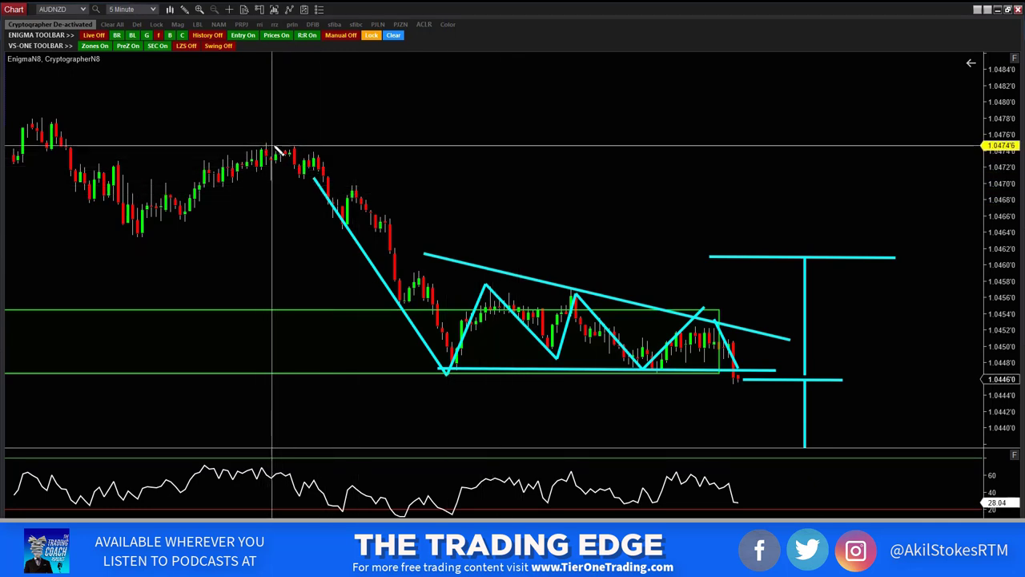
{"action": "mouse_move", "coordinate": [272, 146]}
{"action": "left_mouse_down"}
{"action": "mouse_move", "coordinate": [520, 373]}
{"action": "mouse_move", "coordinate": [275, 161]}
{"action": "mouse_move", "coordinate": [276, 143]}
{"action": "left_mouse_up"}
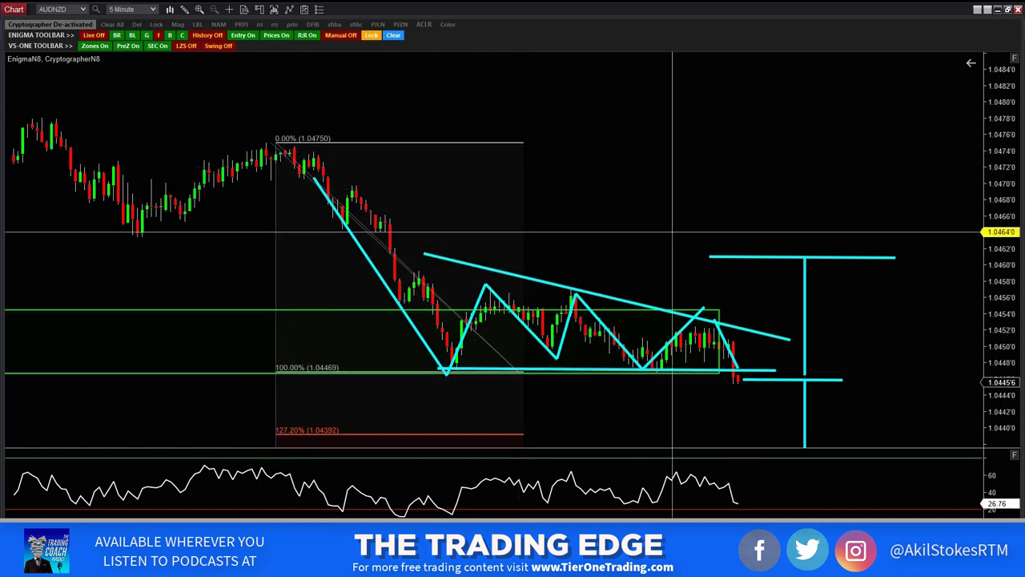
{"action": "left_click_drag", "start_coordinate": [997, 312], "coordinate": [997, 210]}
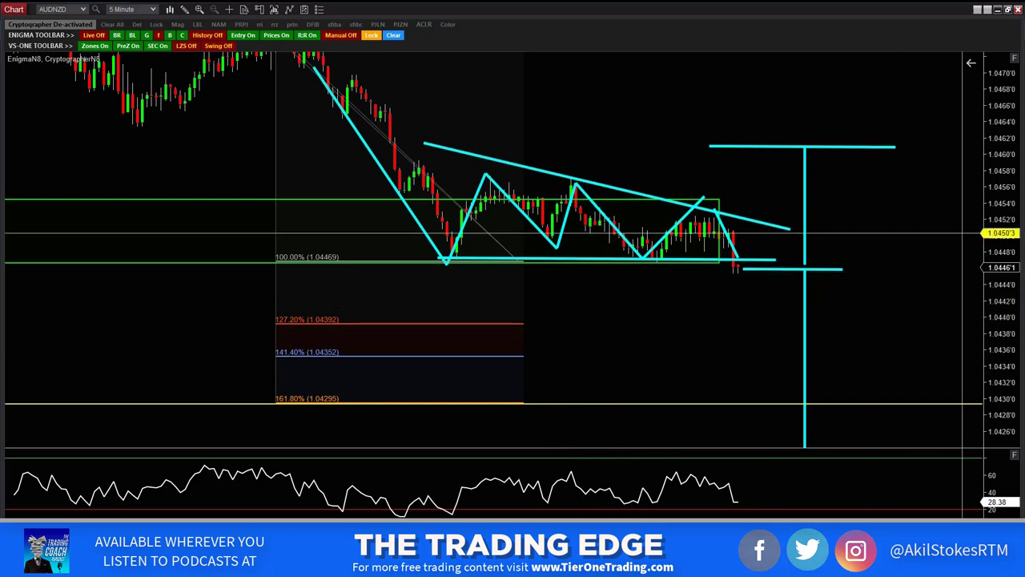
{"action": "left_click_drag", "start_coordinate": [994, 230], "coordinate": [993, 257]}
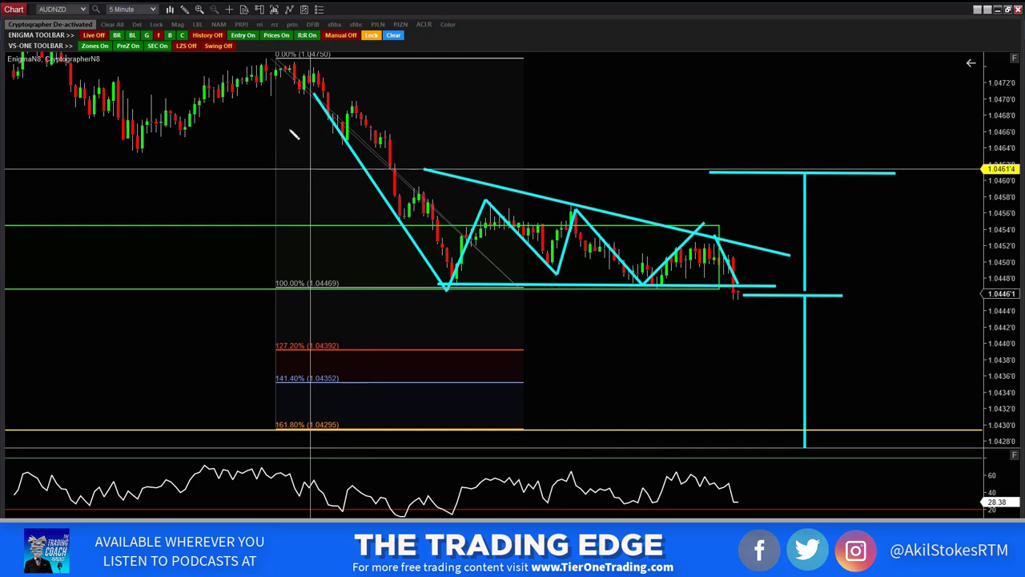
- Draw a dashed arrow along the initial drop, shift it to the triangle's second high, and mark its target at about 1.0430
{"action": "mouse_move", "coordinate": [271, 61]}
{"action": "left_mouse_down"}
{"action": "mouse_move", "coordinate": [411, 171]}
{"action": "mouse_move", "coordinate": [453, 284]}
{"action": "left_mouse_up"}
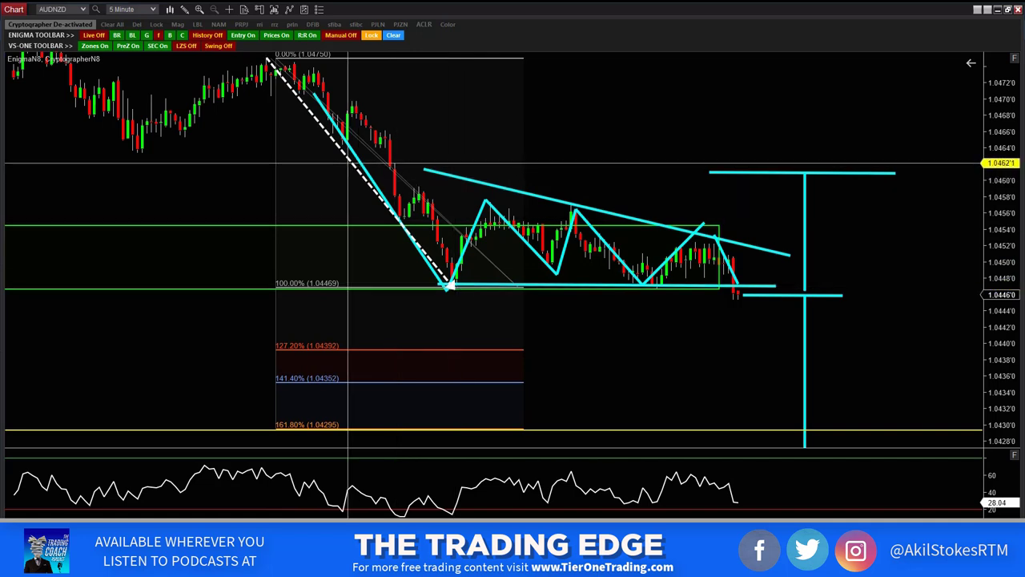
{"action": "left_click_drag", "start_coordinate": [349, 163], "coordinate": [662, 310]}
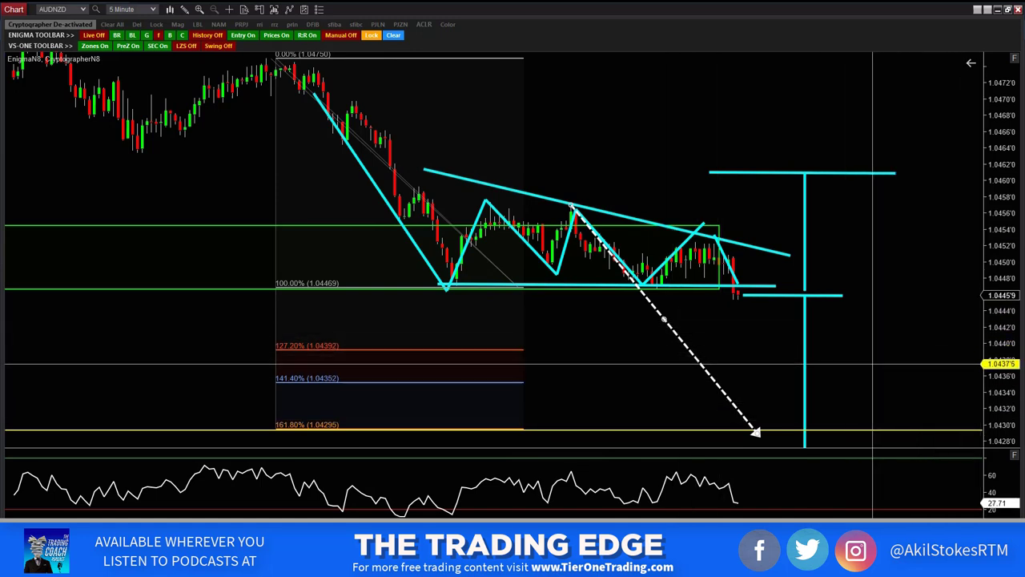
{"action": "left_click_drag", "start_coordinate": [776, 429], "coordinate": [872, 428]}
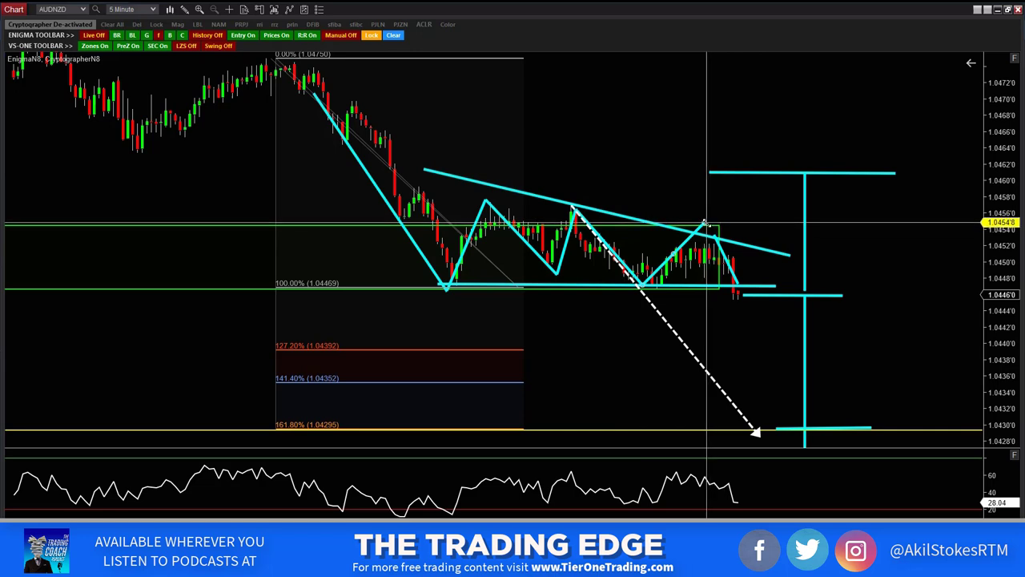
- Draw a tighter horizontal stop level at about 1.0454 and shorten the vertical stop line to meet it
{"action": "left_click_drag", "start_coordinate": [703, 225], "coordinate": [712, 238]}
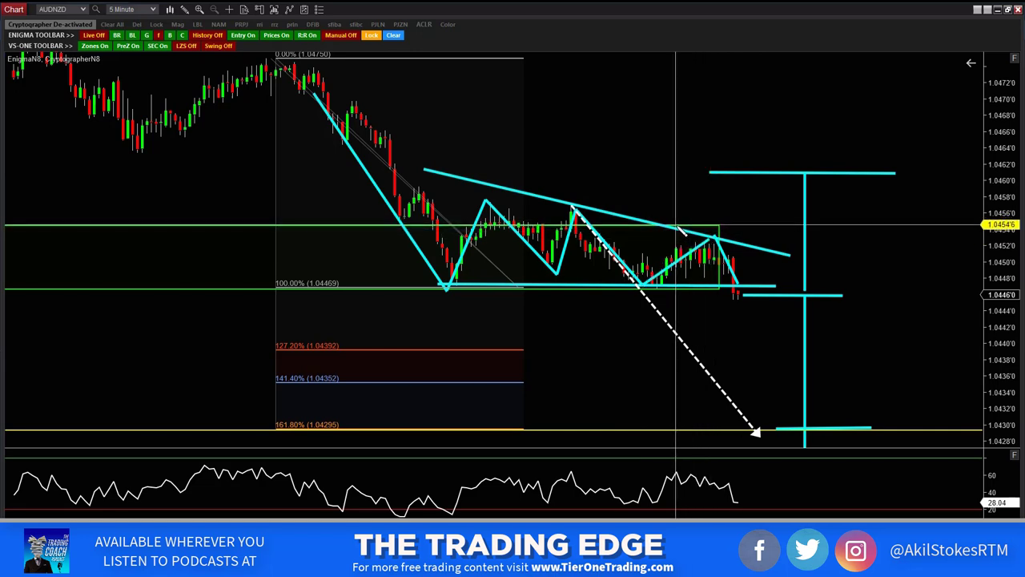
{"action": "left_click_drag", "start_coordinate": [841, 224], "coordinate": [861, 223]}
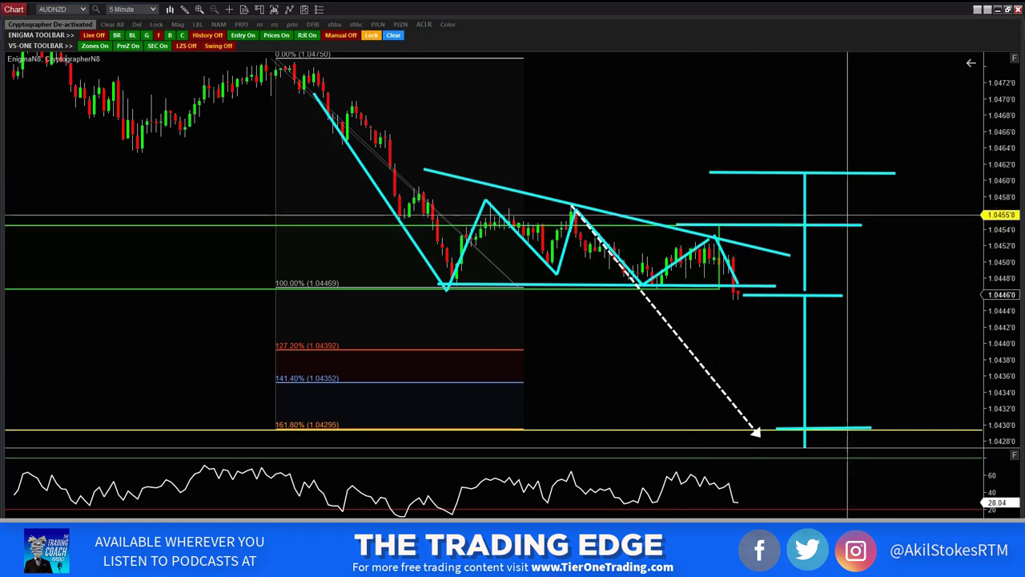
{"action": "left_click", "coordinate": [806, 187]}
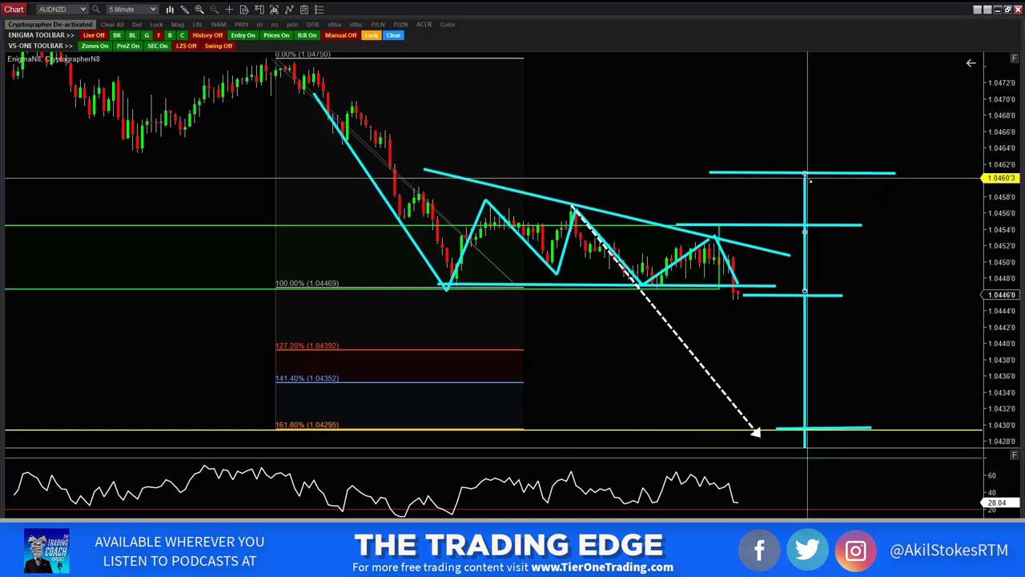
{"action": "left_click_drag", "start_coordinate": [805, 173], "coordinate": [805, 227]}
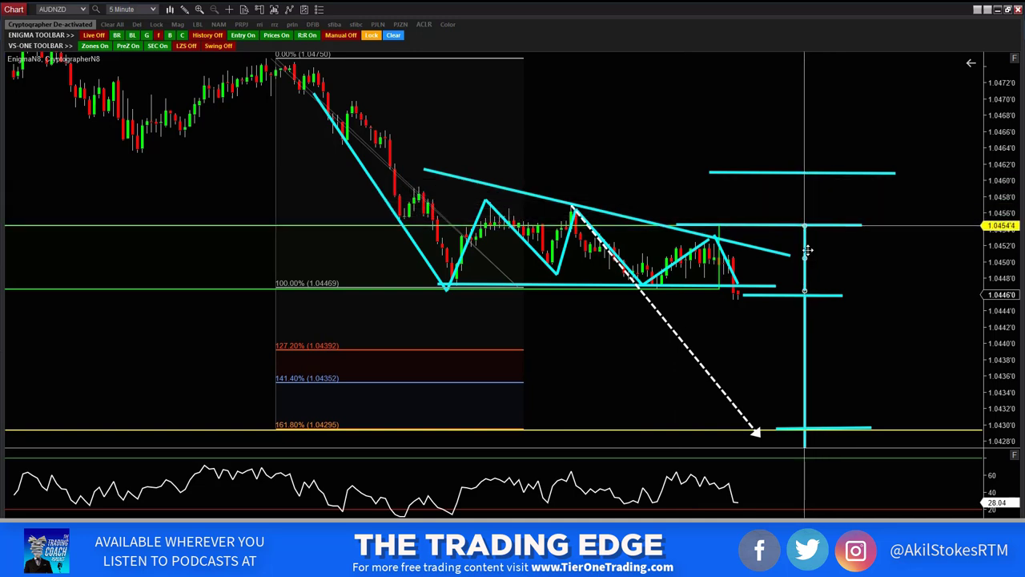
- Change the colour of the vertical stop line above the entry level to red
{"action": "double_click", "coordinate": [805, 251]}
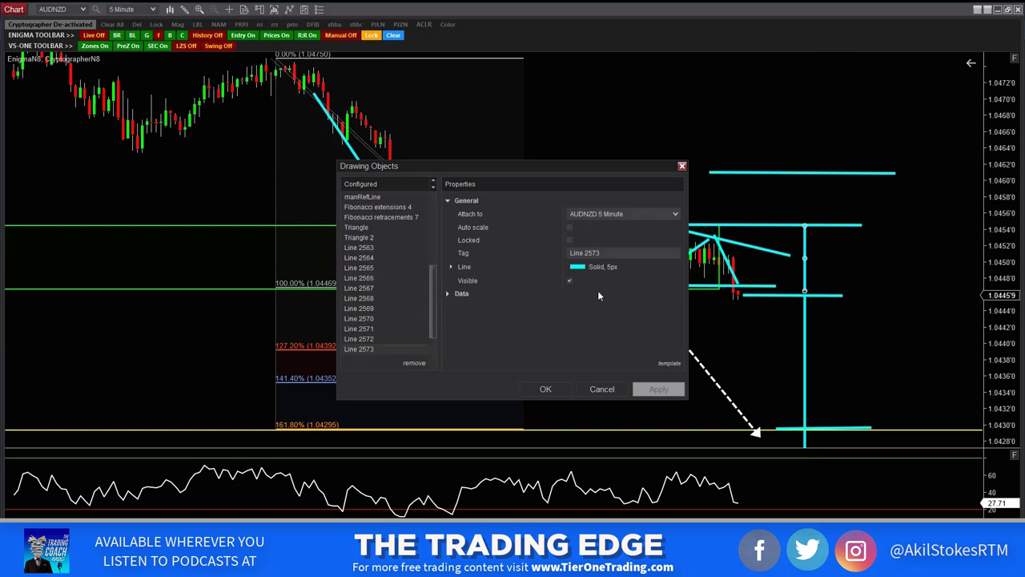
{"action": "left_click", "coordinate": [453, 267]}
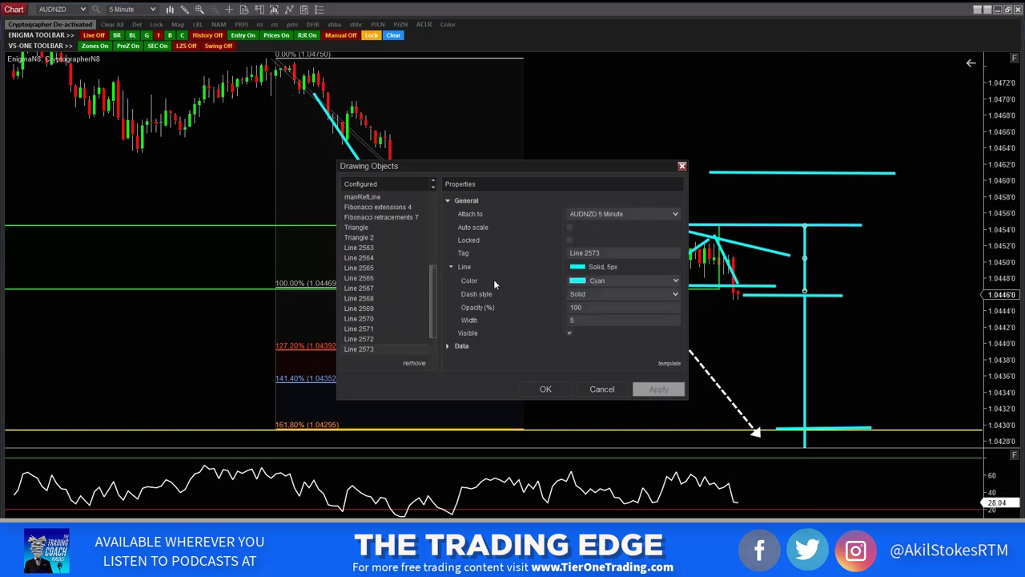
{"action": "left_click", "coordinate": [644, 280]}
{"action": "left_click", "coordinate": [606, 302]}
{"action": "left_click", "coordinate": [547, 390]}
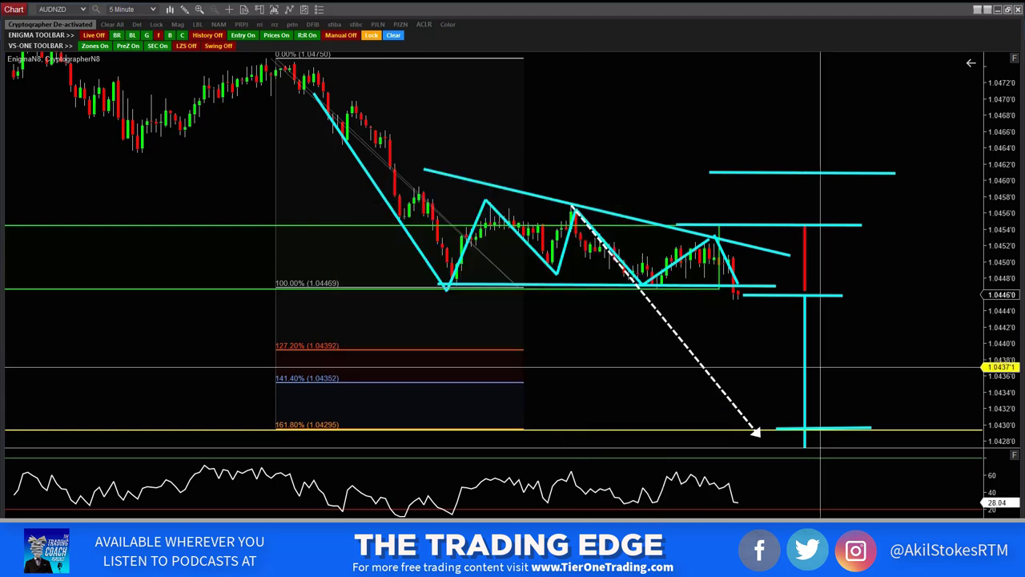
- Draw a vertical reward line from the entry level down to the target at about 1.0430 and colour it lime
{"action": "left_click_drag", "start_coordinate": [814, 298], "coordinate": [815, 429]}
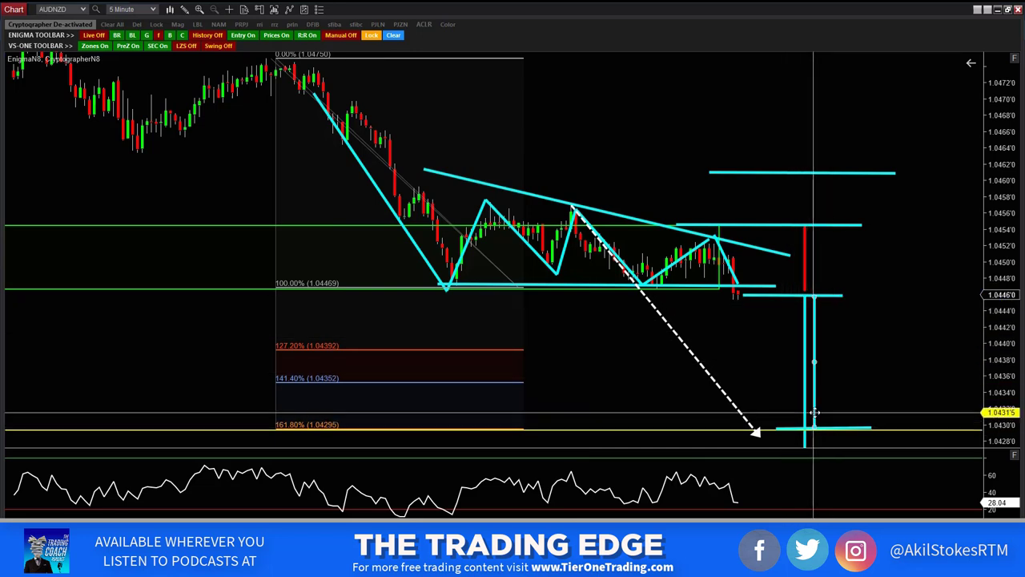
{"action": "double_click", "coordinate": [814, 429]}
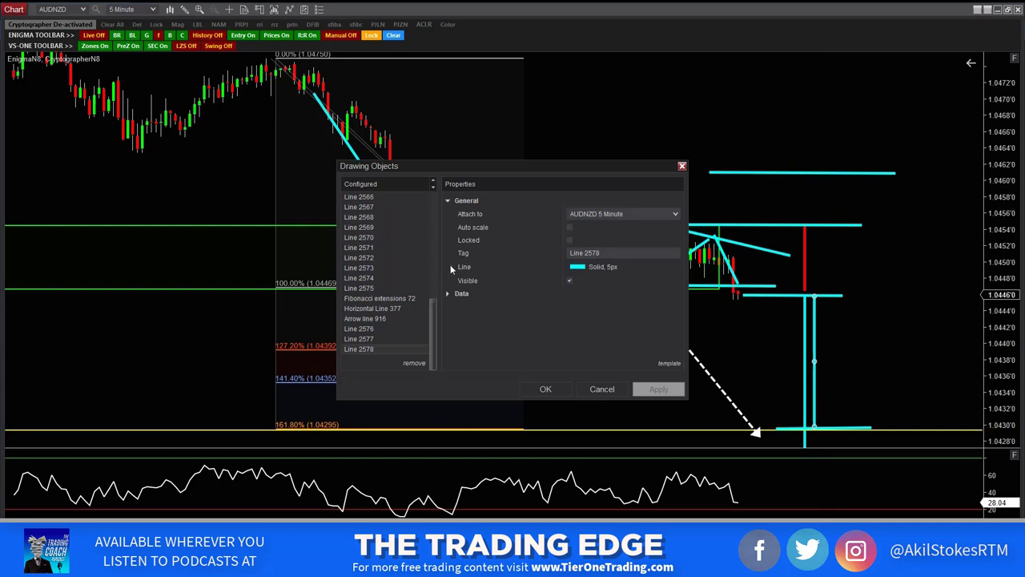
{"action": "left_click", "coordinate": [451, 267]}
{"action": "left_click", "coordinate": [662, 279]}
{"action": "left_click", "coordinate": [610, 304]}
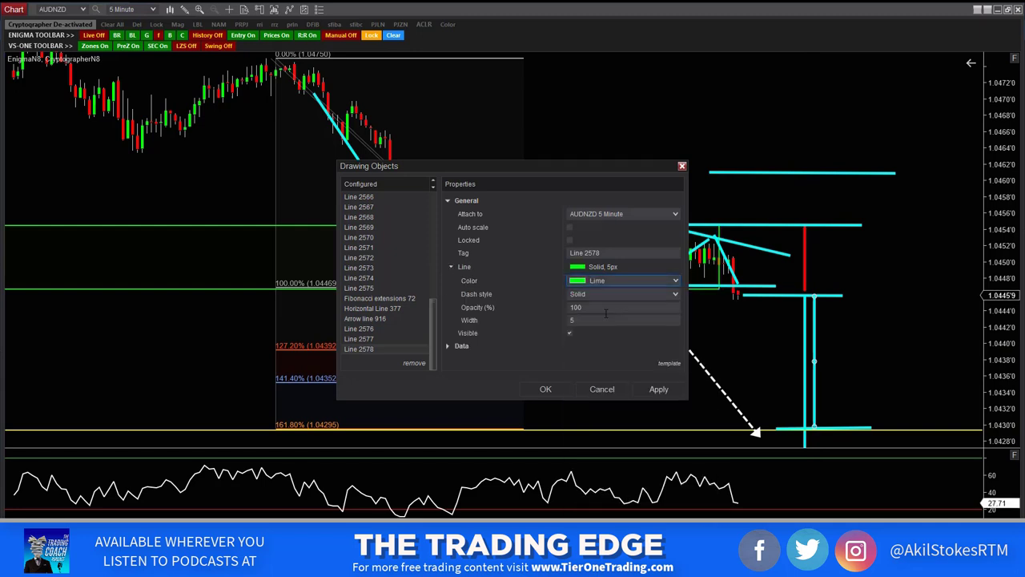
{"action": "left_click", "coordinate": [538, 390]}
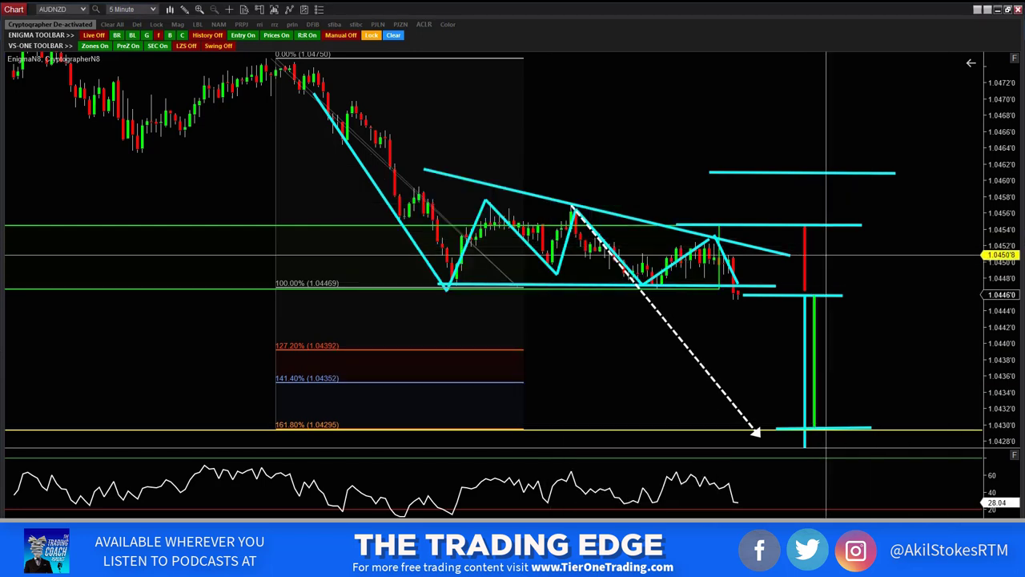
- Shift the red stop line slightly later on the chart and draw a horizontal line at about 1.0451 reaching it
{"action": "mouse_move", "coordinate": [811, 273]}
{"action": "left_mouse_down"}
{"action": "mouse_move", "coordinate": [826, 343]}
{"action": "mouse_move", "coordinate": [817, 275]}
{"action": "left_mouse_up"}
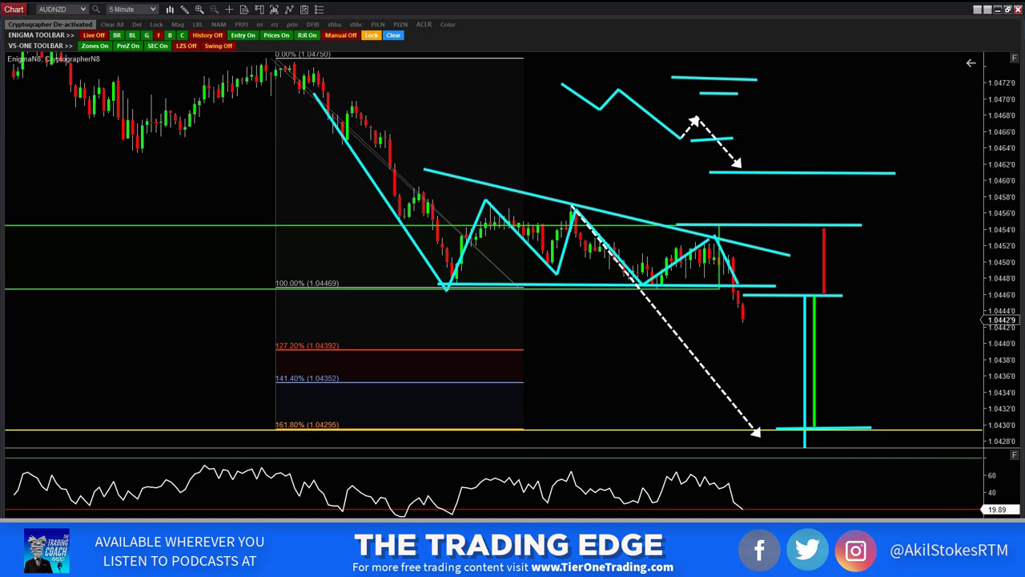
{"action": "left_click", "coordinate": [765, 251]}
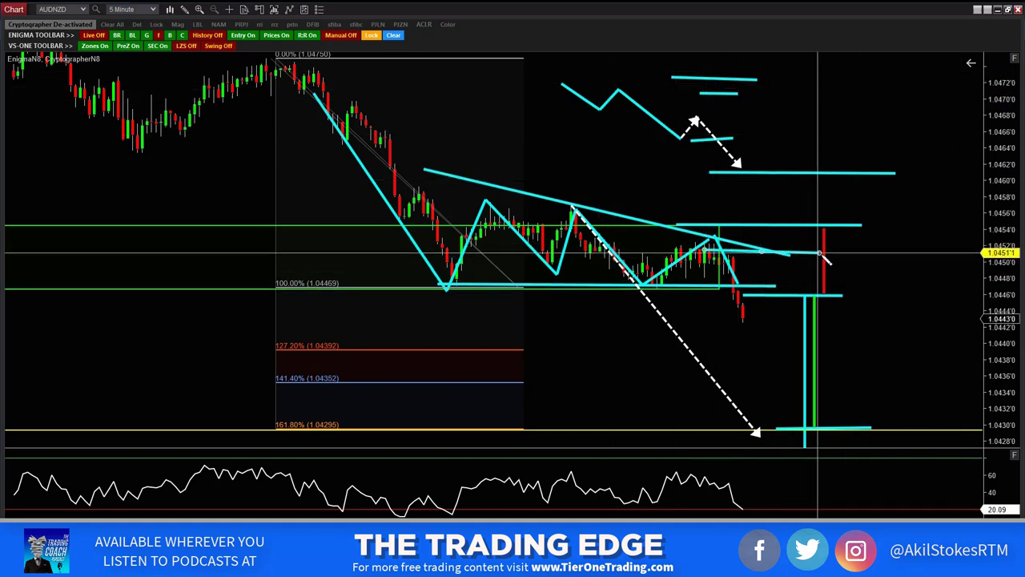
- End the tighter stop line at the red risk line, then level and shift it to about 1.0451
{"action": "left_click", "coordinate": [825, 254]}
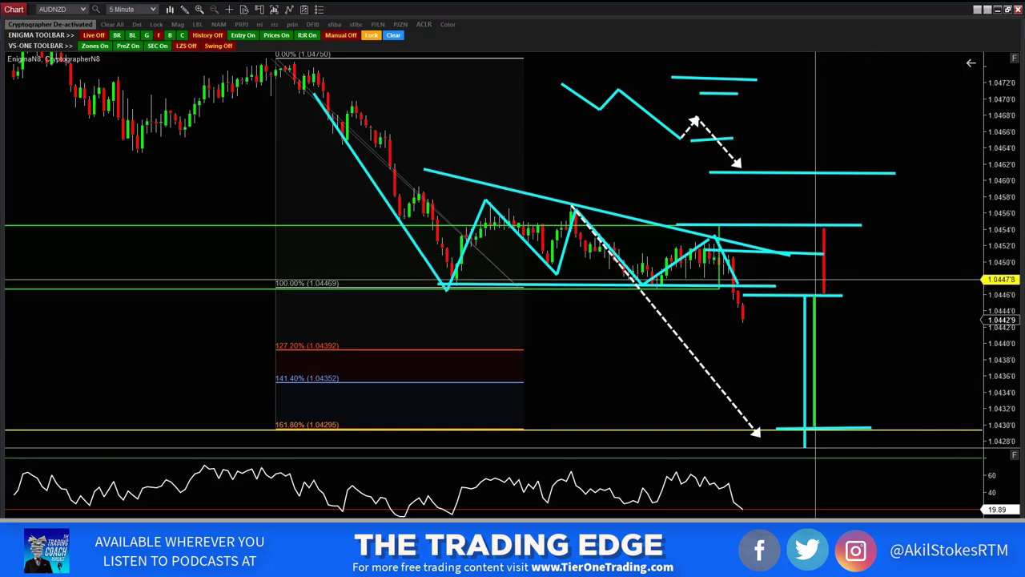
{"action": "left_click", "coordinate": [817, 250]}
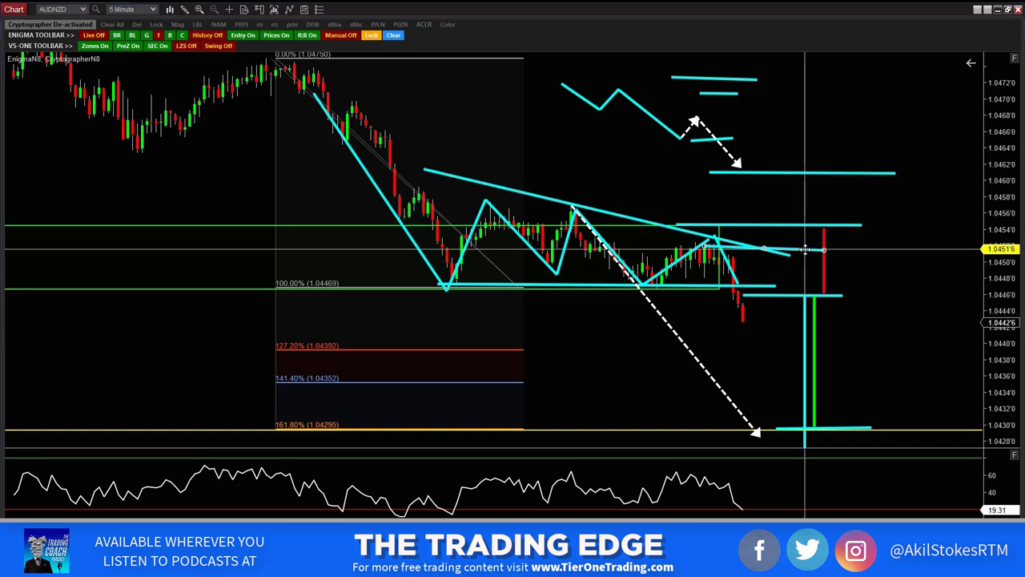
{"action": "mouse_move", "coordinate": [807, 250]}
{"action": "left_mouse_down"}
{"action": "mouse_move", "coordinate": [807, 295]}
{"action": "mouse_move", "coordinate": [799, 251]}
{"action": "left_mouse_up"}
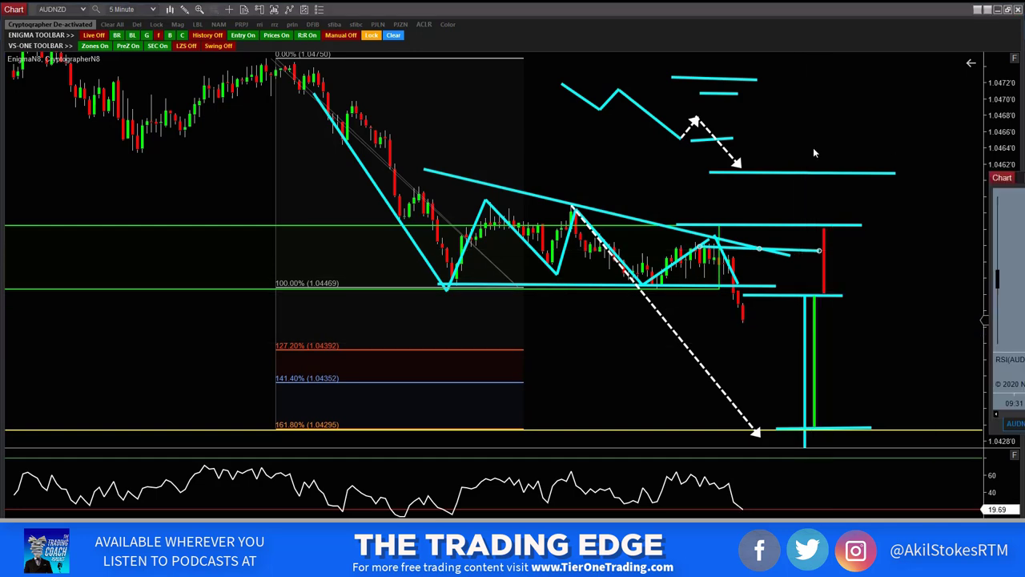
- Switch to the 20 Range AUDNZD chart and draw a dashed arrow rising from the latest candle to about 1.0448
{"action": "left_click", "coordinate": [607, 153]}
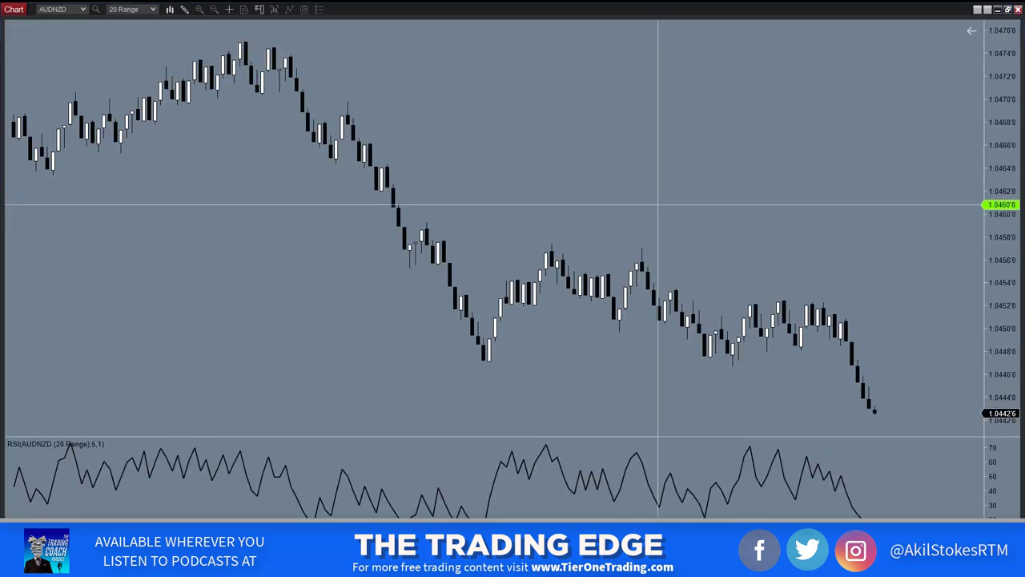
{"action": "scroll", "coordinate": [789, 236], "scroll_direction": "down", "scroll_amount": 3}
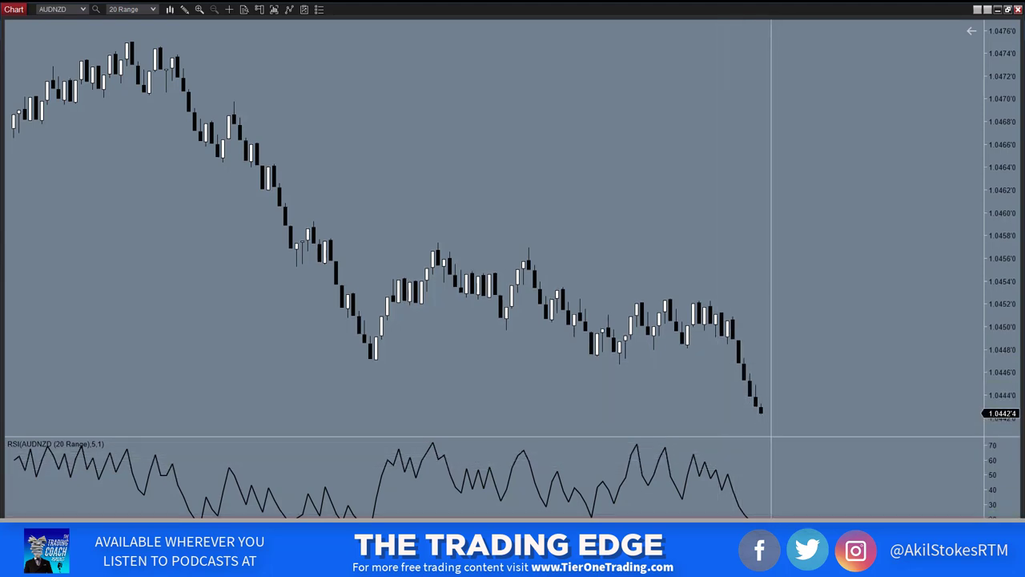
{"action": "left_click_drag", "start_coordinate": [764, 412], "coordinate": [818, 336]}
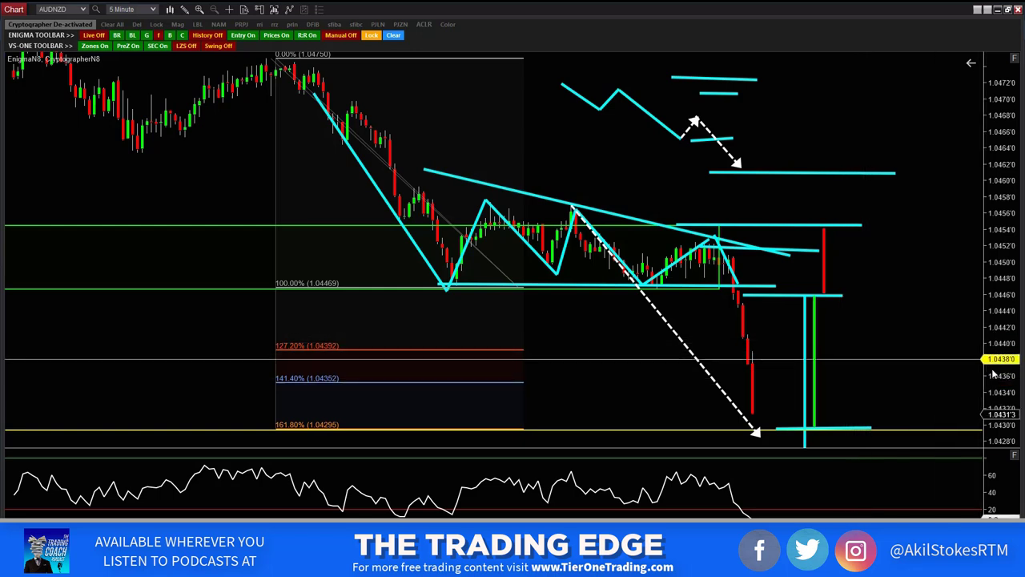
{"action": "left_click_drag", "start_coordinate": [996, 370], "coordinate": [996, 378]}
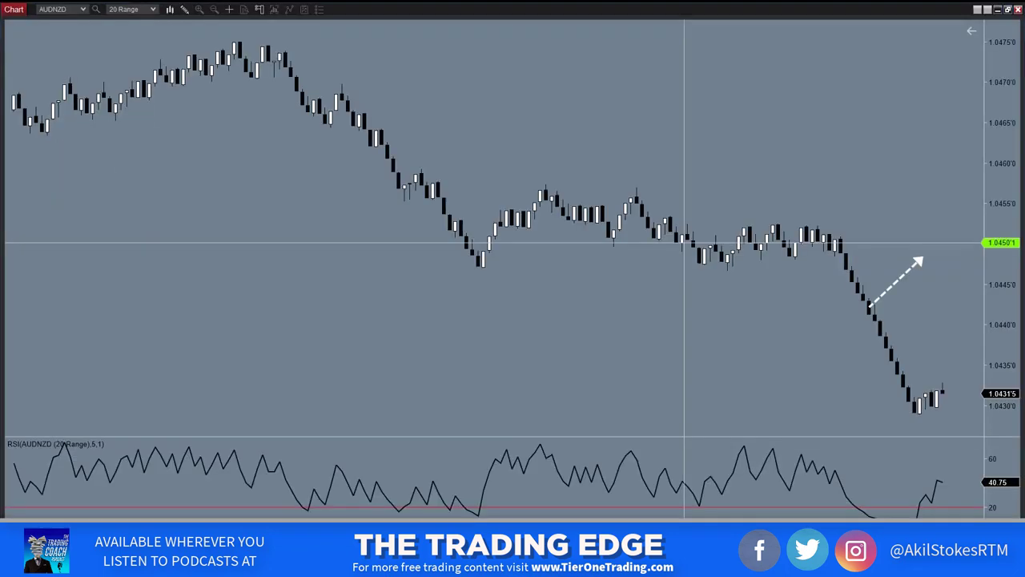
- Draw two rising trend lines around the latest pullback and a dashed arrow from the upper line's end down to about 1.0427
{"action": "scroll", "coordinate": [698, 142], "scroll_direction": "up", "scroll_amount": 3}
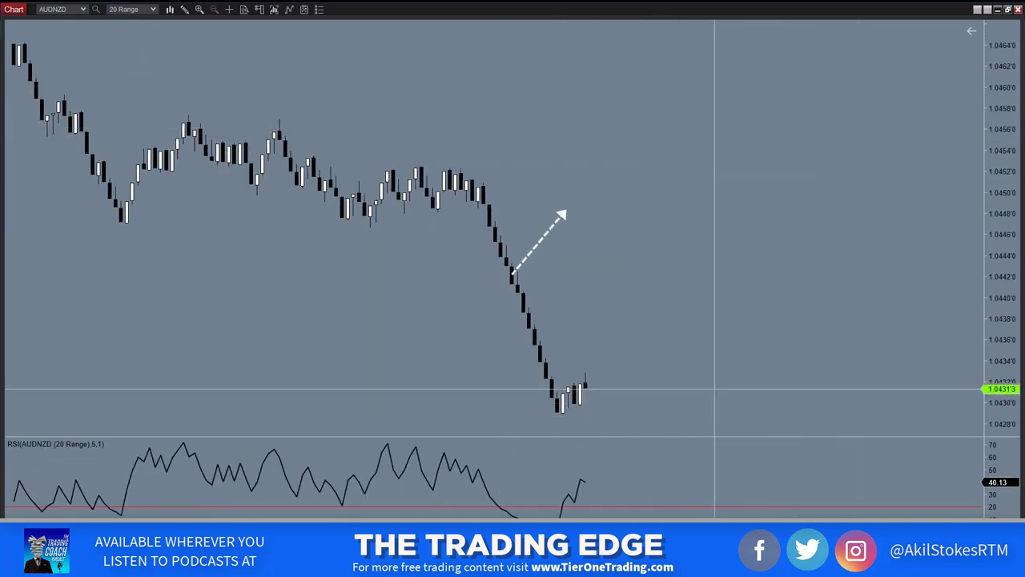
{"action": "left_click", "coordinate": [569, 414]}
{"action": "left_click", "coordinate": [631, 389]}
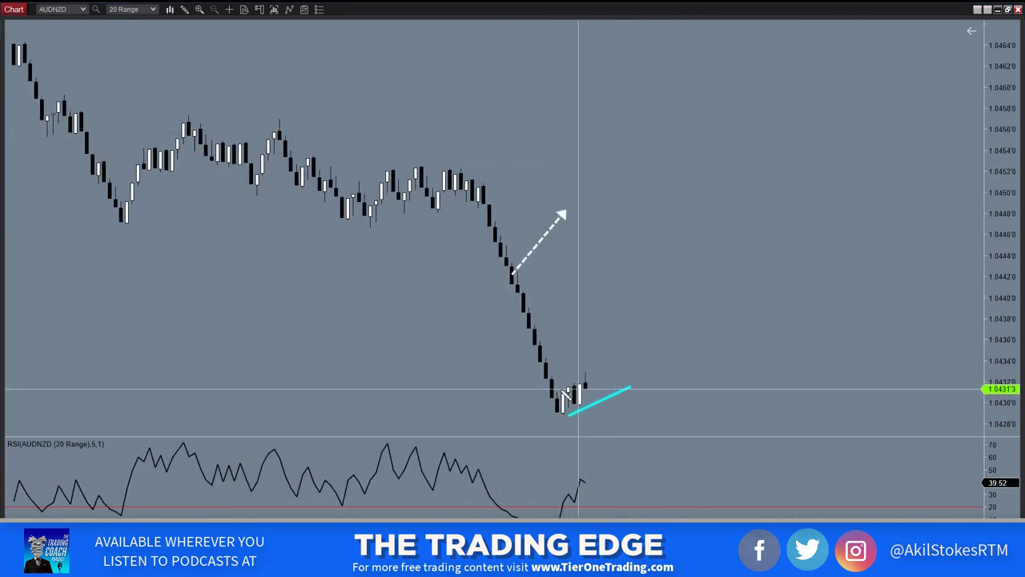
{"action": "left_click", "coordinate": [536, 394]}
{"action": "left_click", "coordinate": [625, 344]}
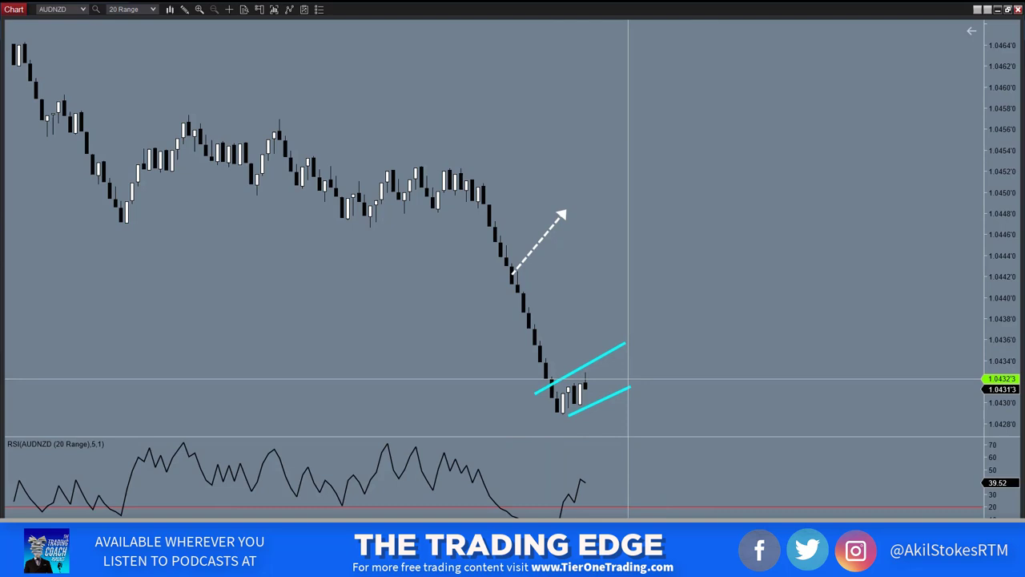
{"action": "left_click", "coordinate": [625, 390]}
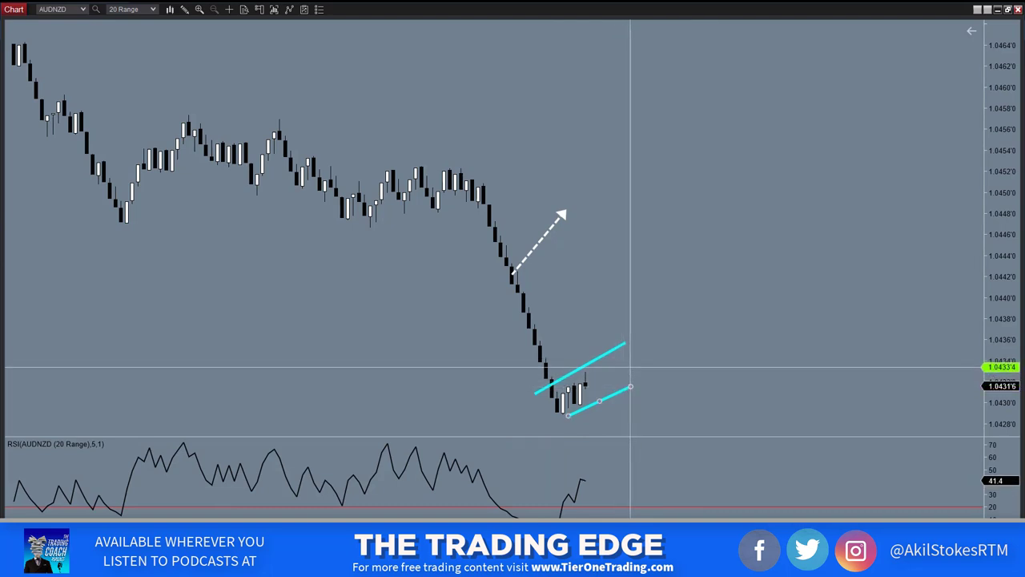
{"action": "left_click", "coordinate": [618, 344]}
{"action": "left_click", "coordinate": [721, 434]}
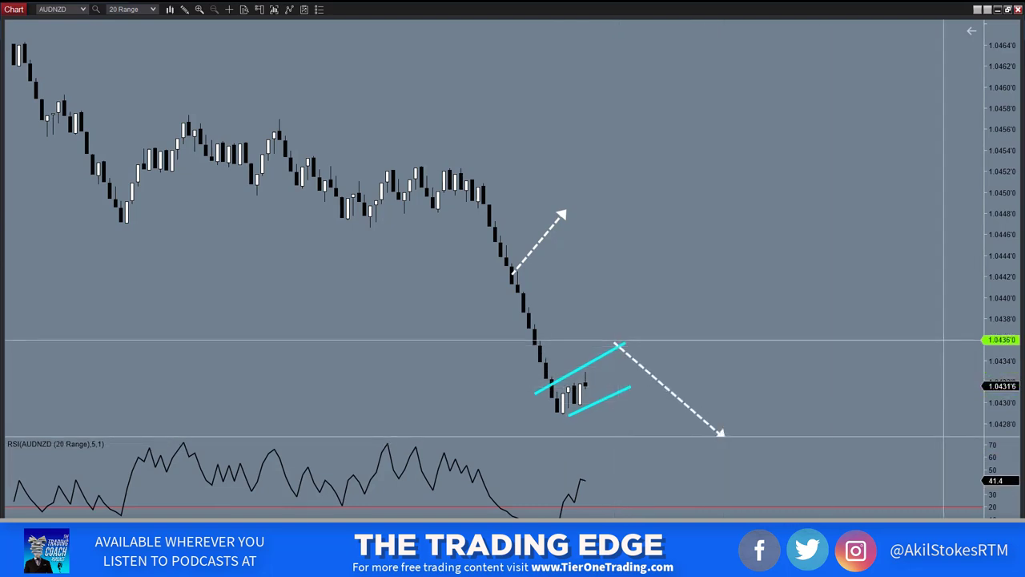
- Add a horizontal line at about 1.0354 and draw a rectangle from it up to about 1.0447, starting near the latest low
{"action": "left_click_drag", "start_coordinate": [1011, 323], "coordinate": [997, 432]}
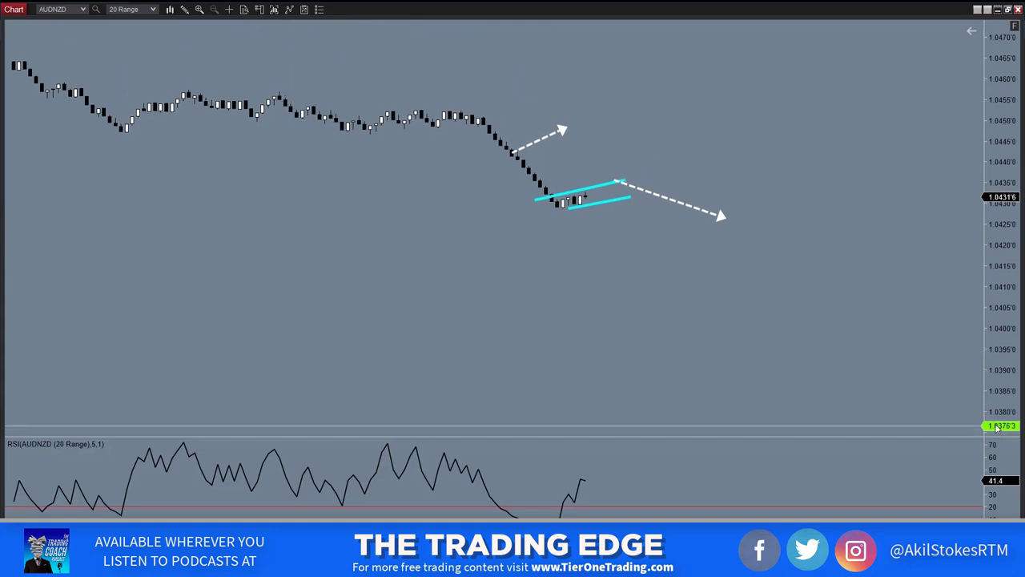
{"action": "mouse_move", "coordinate": [997, 348]}
{"action": "left_mouse_down"}
{"action": "mouse_move", "coordinate": [1000, 268]}
{"action": "mouse_move", "coordinate": [998, 365]}
{"action": "left_mouse_up"}
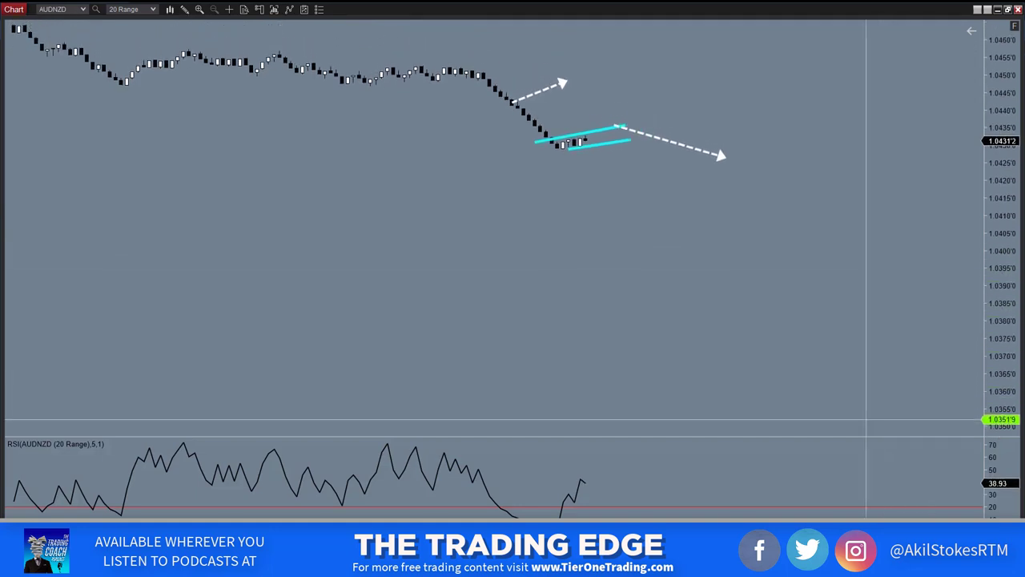
{"action": "left_click", "coordinate": [818, 412]}
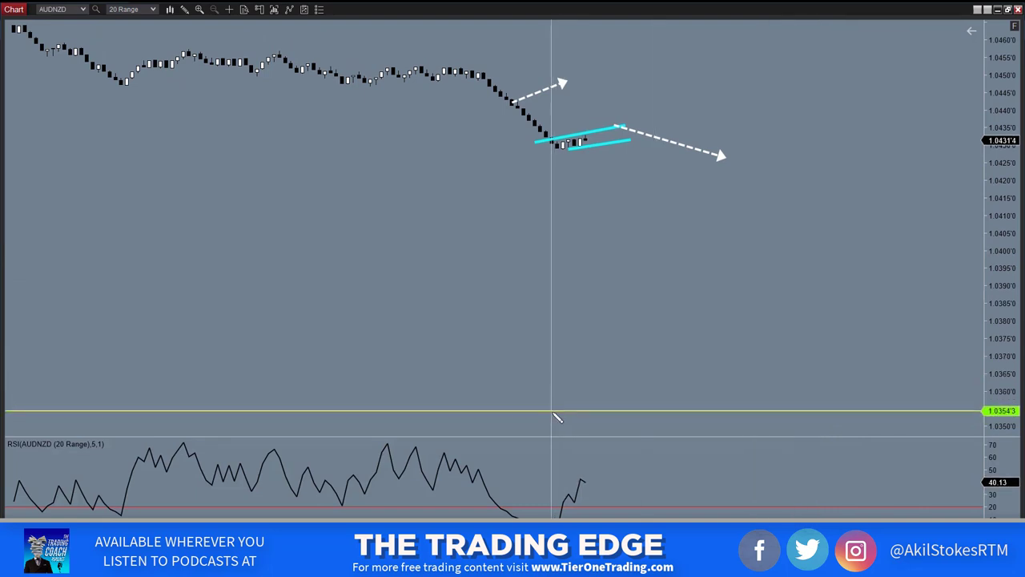
{"action": "left_click_drag", "start_coordinate": [552, 410], "coordinate": [772, 371]}
{"action": "left_click_drag", "start_coordinate": [811, 326], "coordinate": [871, 86]}
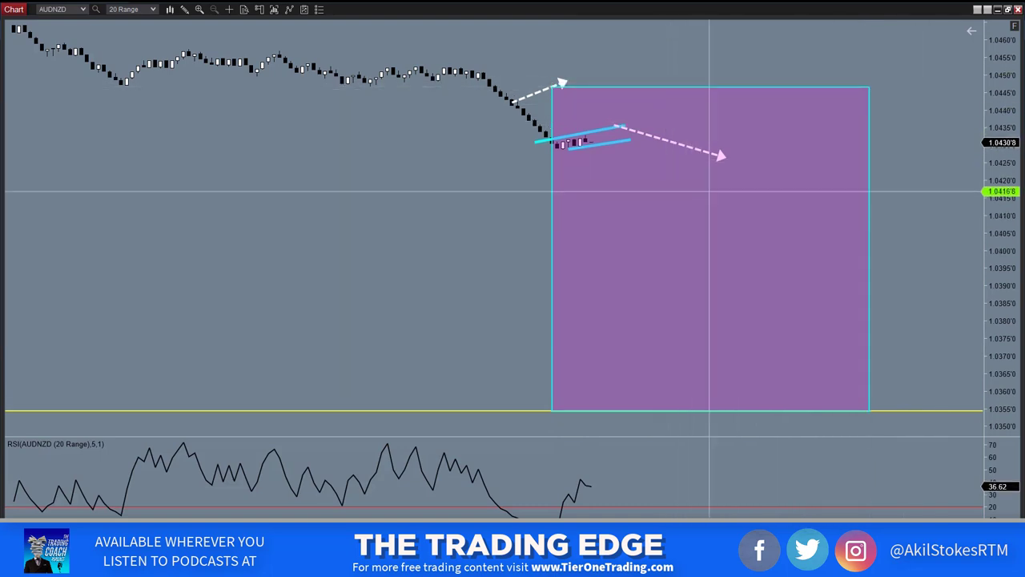
- Trace the earlier decline with a zigzag from about 1.0474 down to about 1.0448, following its two pullbacks
{"action": "left_click", "coordinate": [1013, 28]}
{"action": "scroll", "coordinate": [443, 262], "scroll_direction": "up", "scroll_amount": 3}
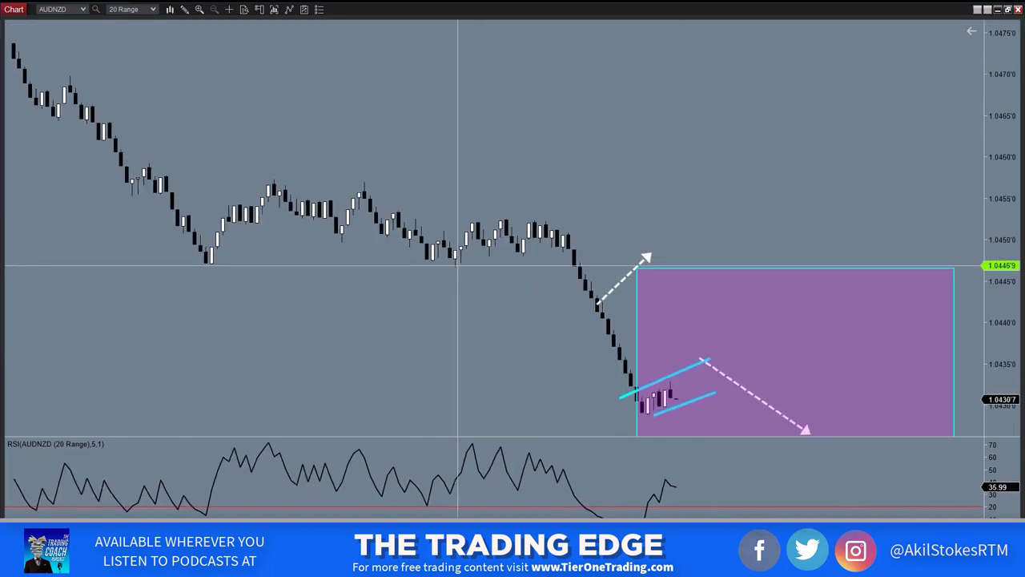
{"action": "scroll", "coordinate": [443, 262], "scroll_direction": "up", "scroll_amount": 5}
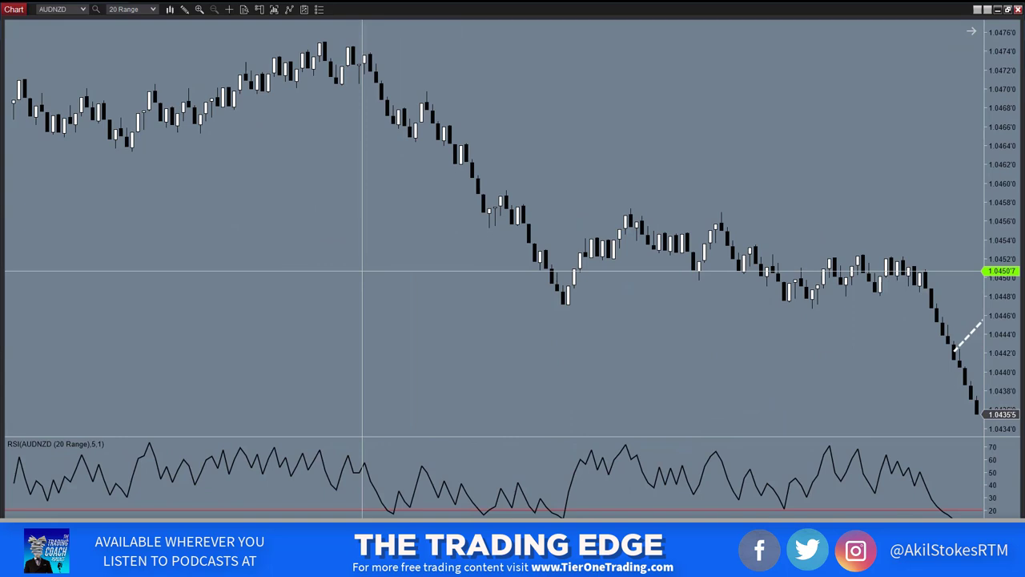
{"action": "left_click", "coordinate": [350, 50]}
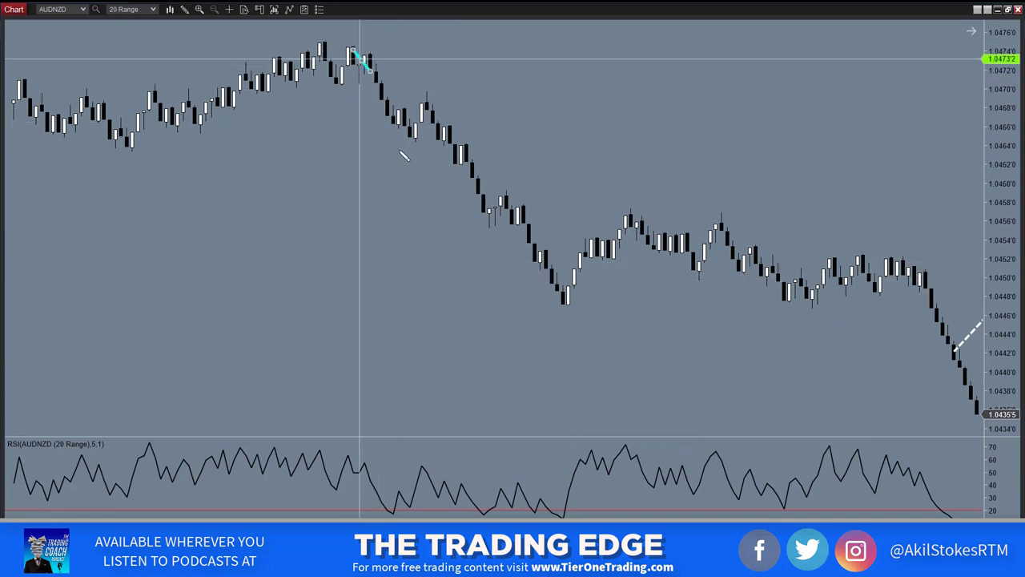
{"action": "left_click", "coordinate": [404, 152]}
{"action": "left_click", "coordinate": [426, 86]}
{"action": "left_click", "coordinate": [477, 227]}
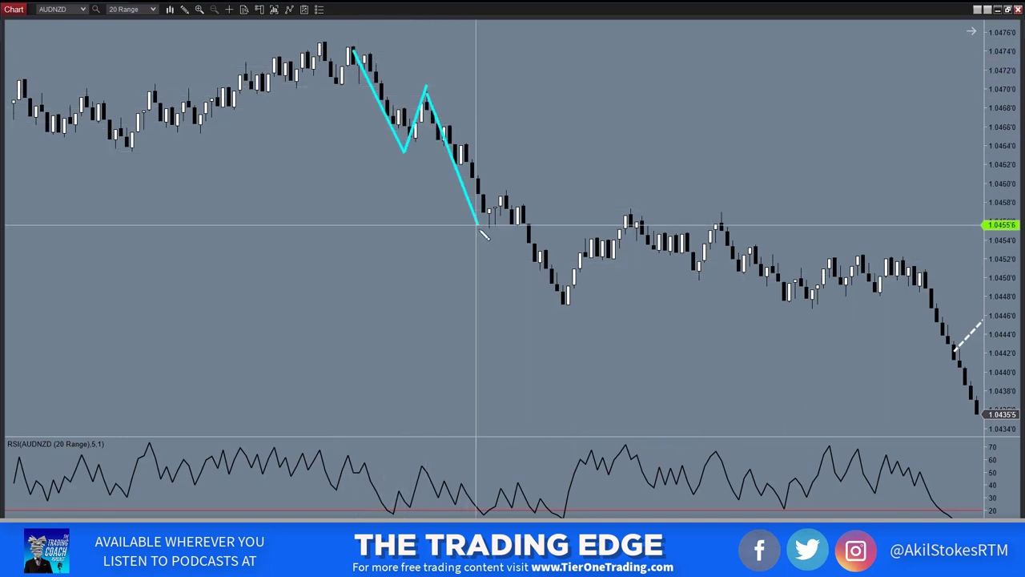
{"action": "left_click", "coordinate": [513, 183]}
{"action": "double_click", "coordinate": [557, 300]}
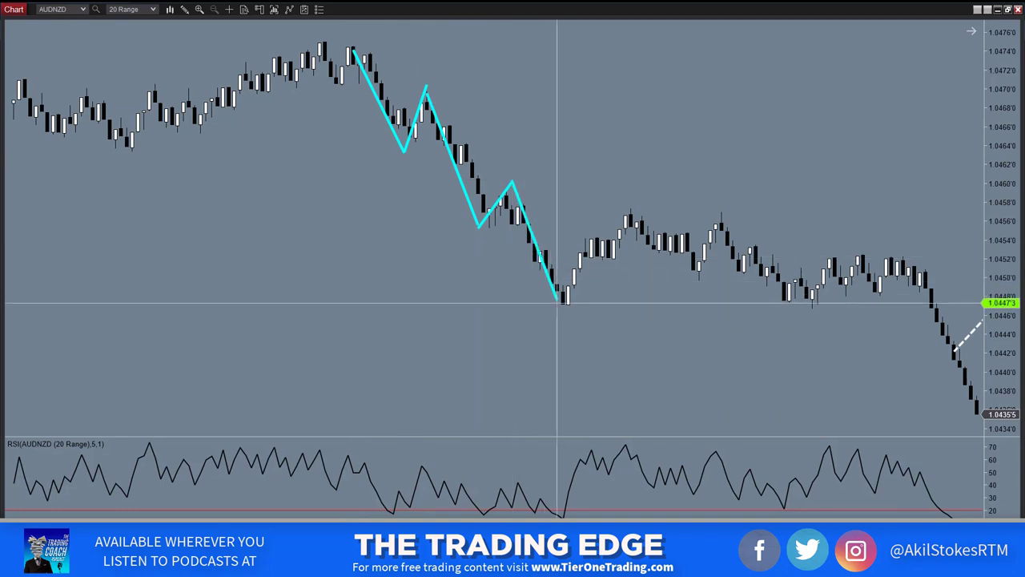
{"action": "right_click", "coordinate": [352, 285]}
{"action": "left_click", "coordinate": [222, 238]}
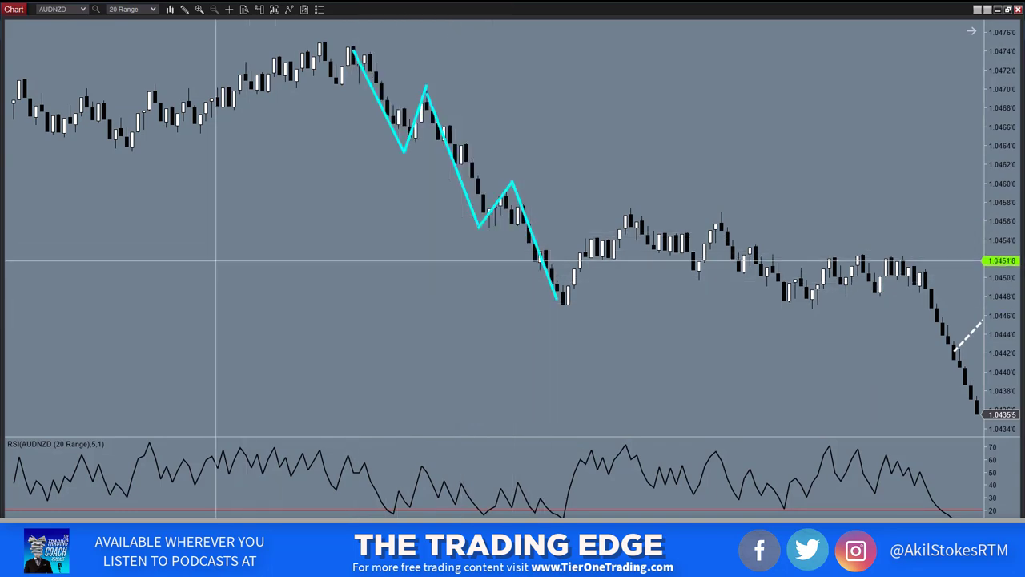
{"action": "left_click_drag", "start_coordinate": [215, 258], "coordinate": [549, 288]}
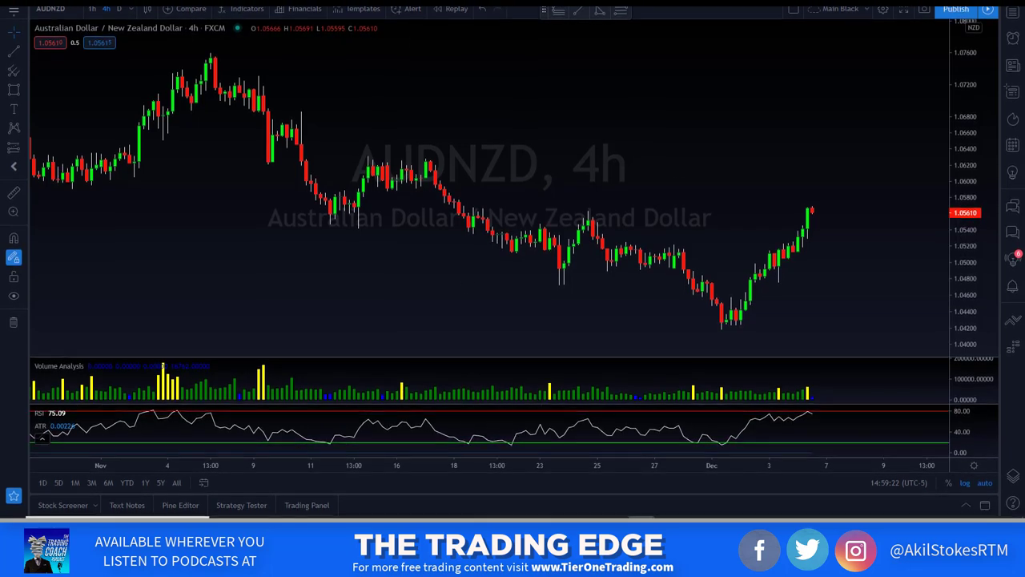
- Switch to the trading website and look through the Selected Live Trading Room Recordings down to the NYLR (TUES) analysis rundown
{"action": "key", "text": "alt+Tab"}
{"action": "key", "text": "F11"}
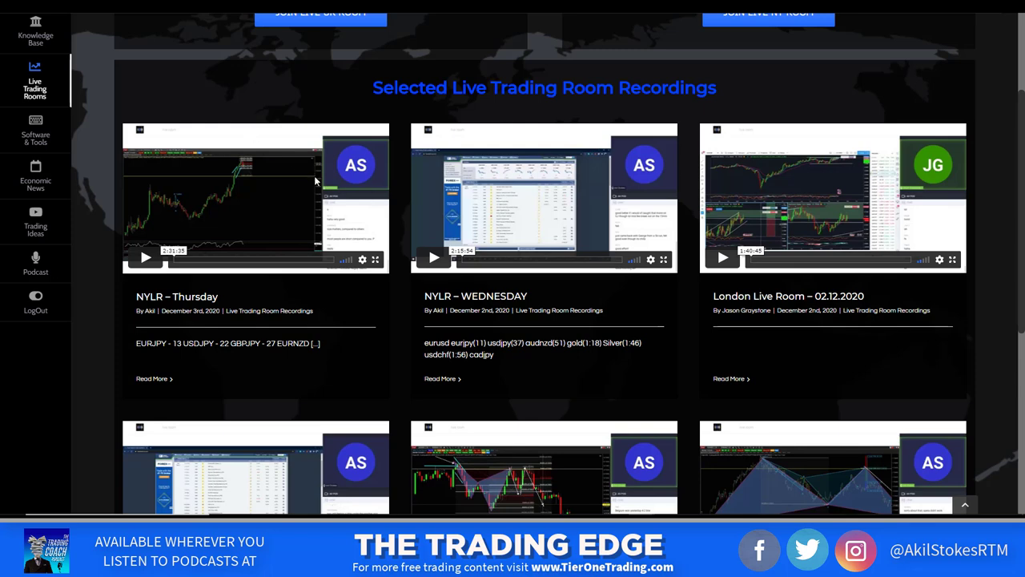
{"action": "scroll", "coordinate": [573, 330], "scroll_direction": "down", "scroll_amount": 2}
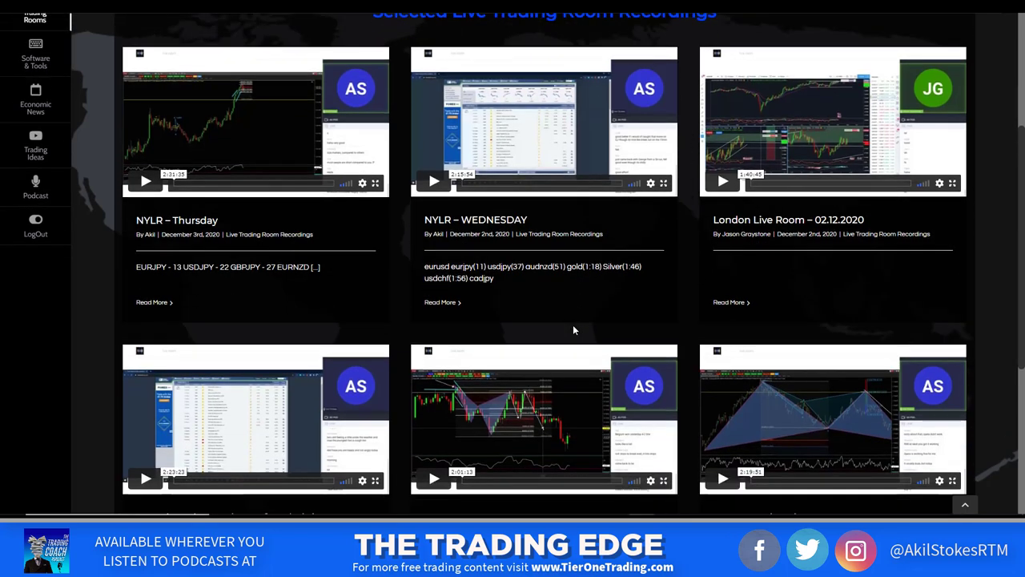
{"action": "scroll", "coordinate": [573, 329], "scroll_direction": "down", "scroll_amount": 3}
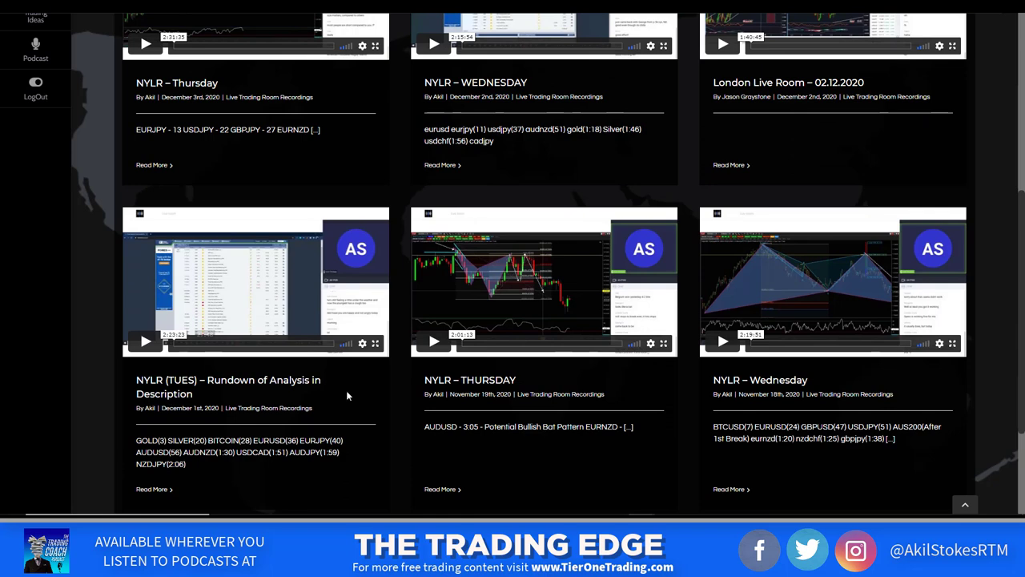
{"action": "scroll", "coordinate": [200, 425], "scroll_direction": "down", "scroll_amount": 1}
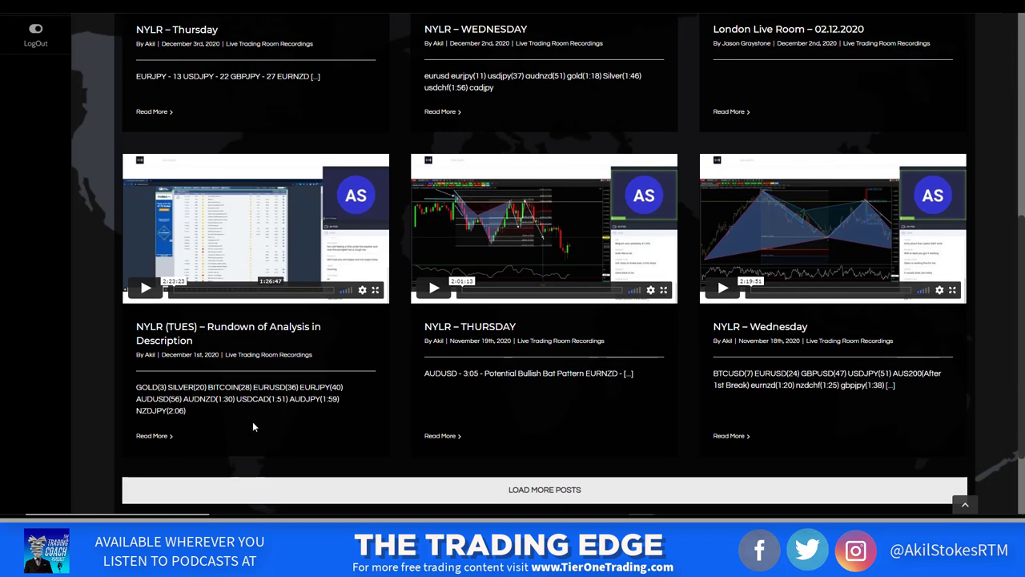